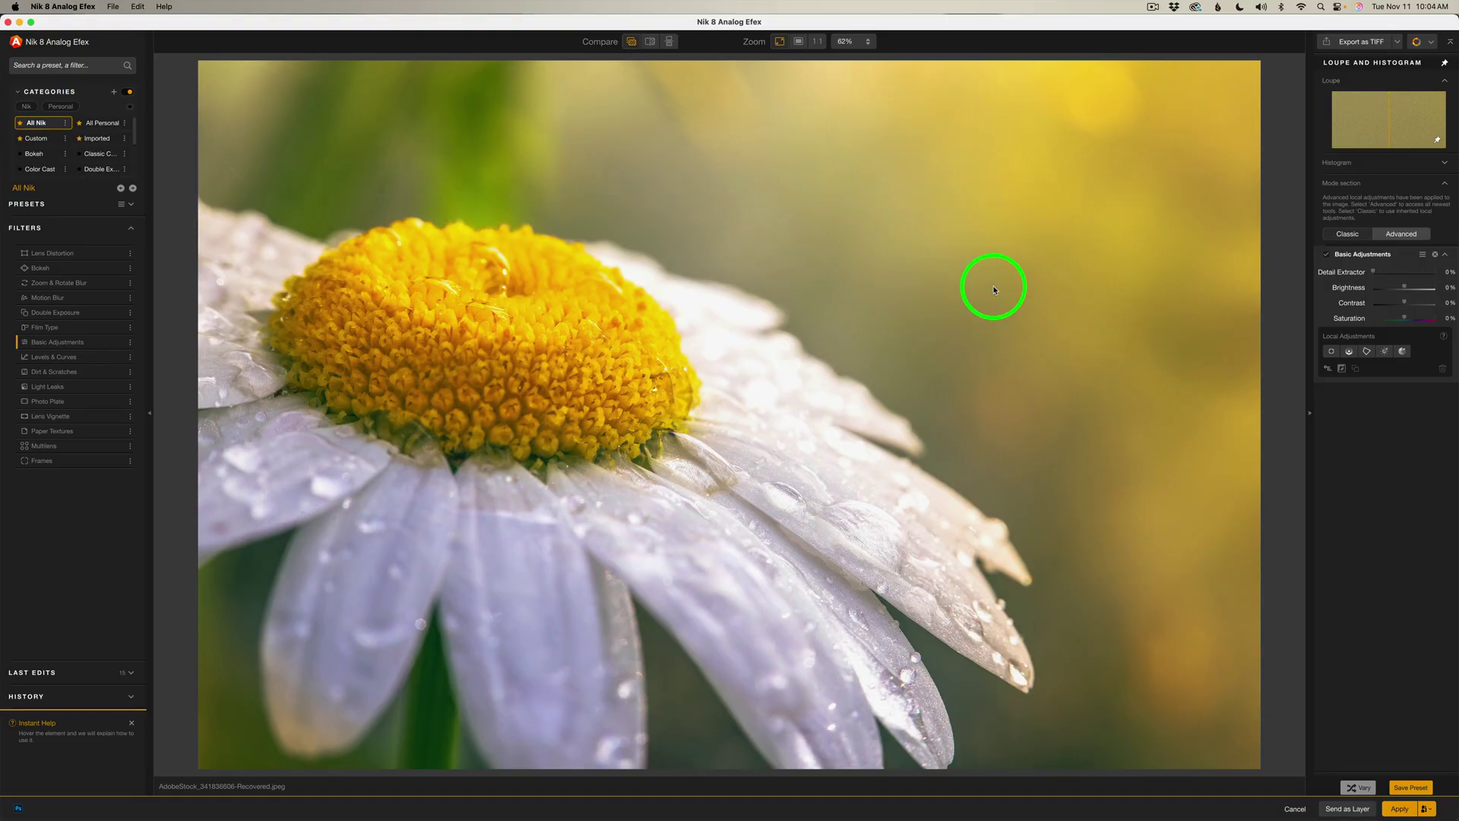
Expand the Presets list, then go back to the Filters list.
{"action": "mouse_move", "coordinate": [1368, 257]}
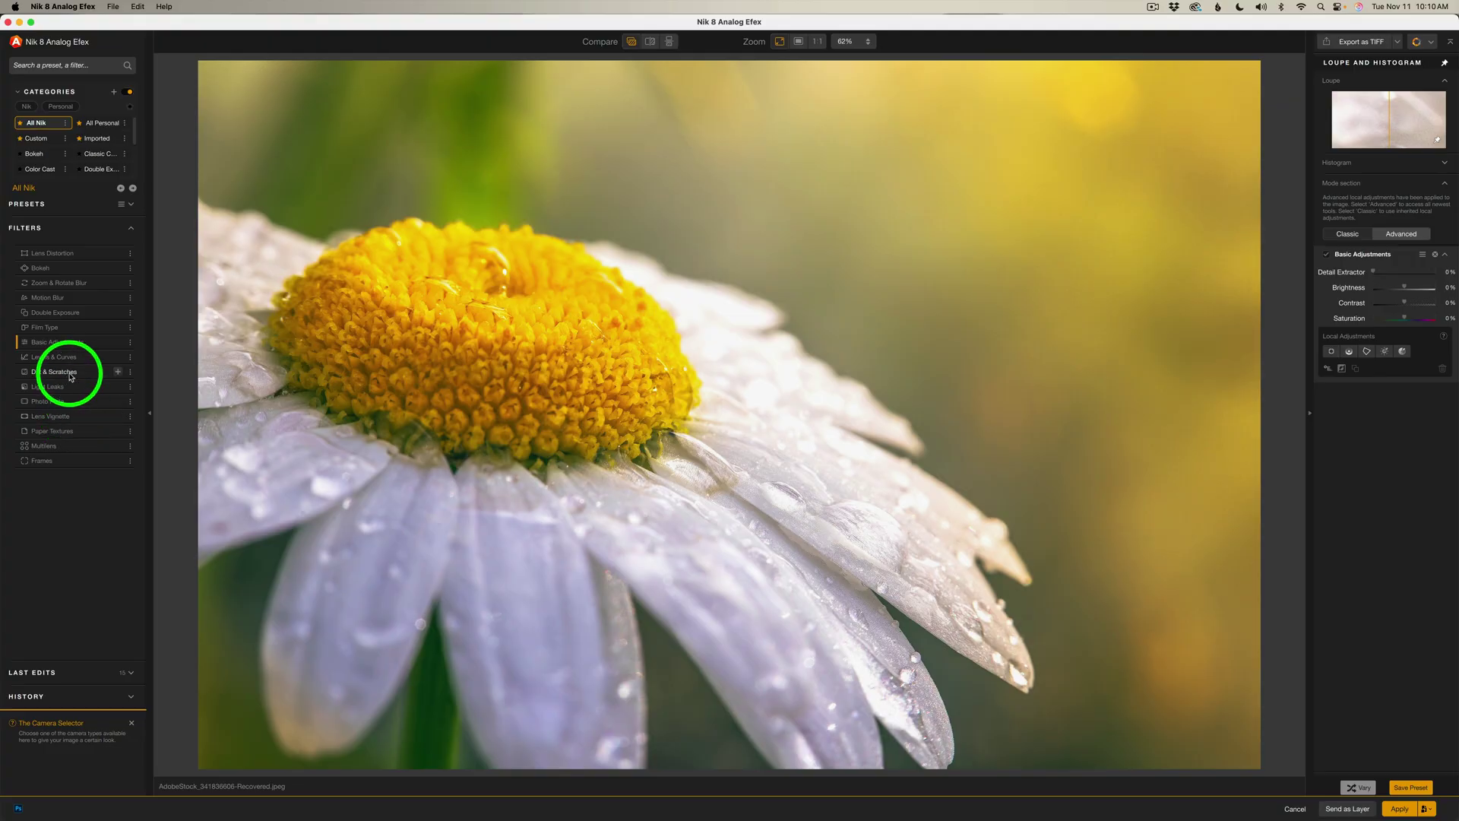
{"action": "left_click", "coordinate": [70, 211]}
{"action": "left_click", "coordinate": [65, 648]}
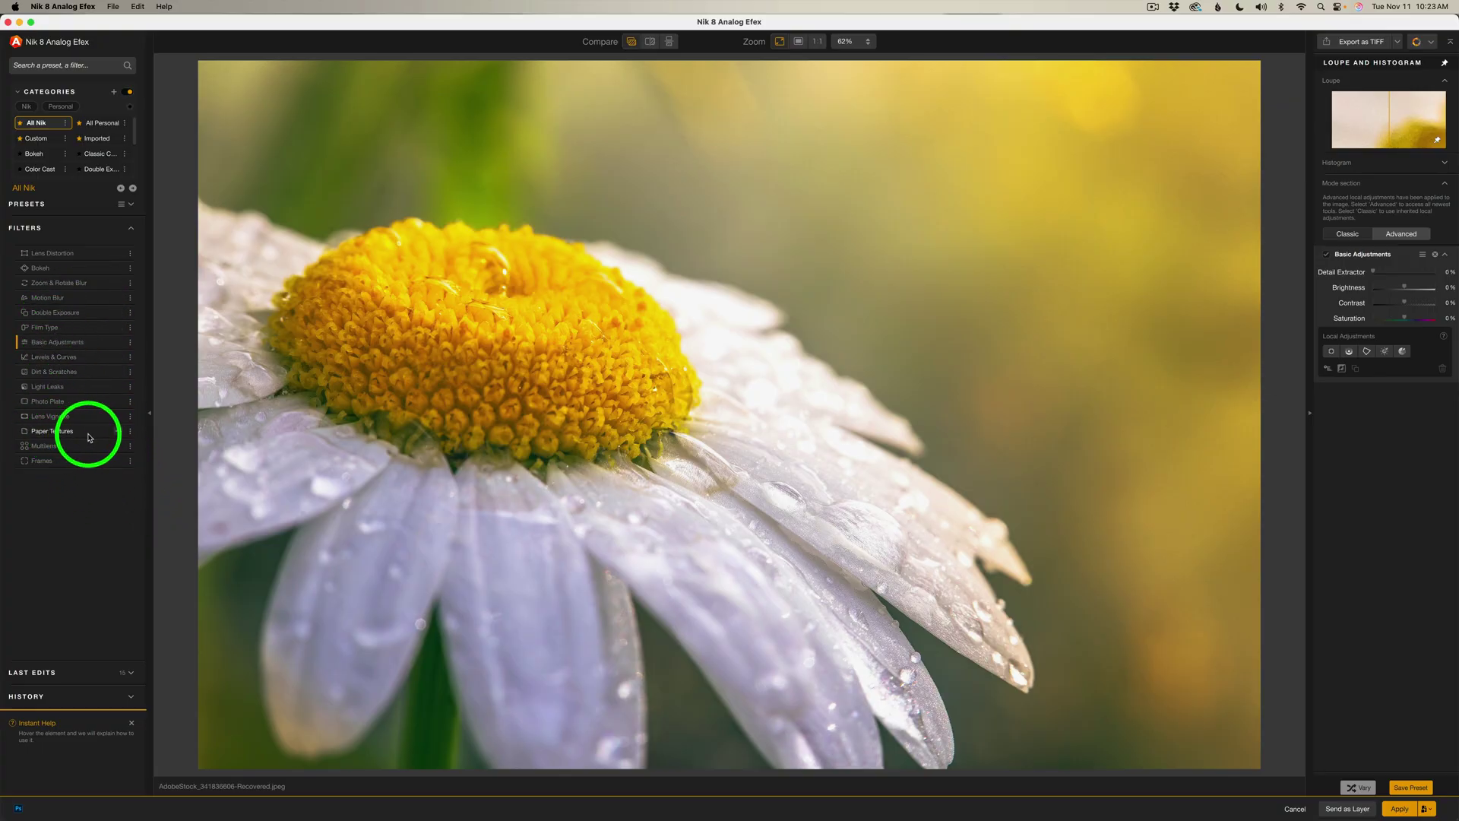
Add a Paper Textures filter to the daisy and preview its Color blend mode.
{"action": "left_click", "coordinate": [118, 432]}
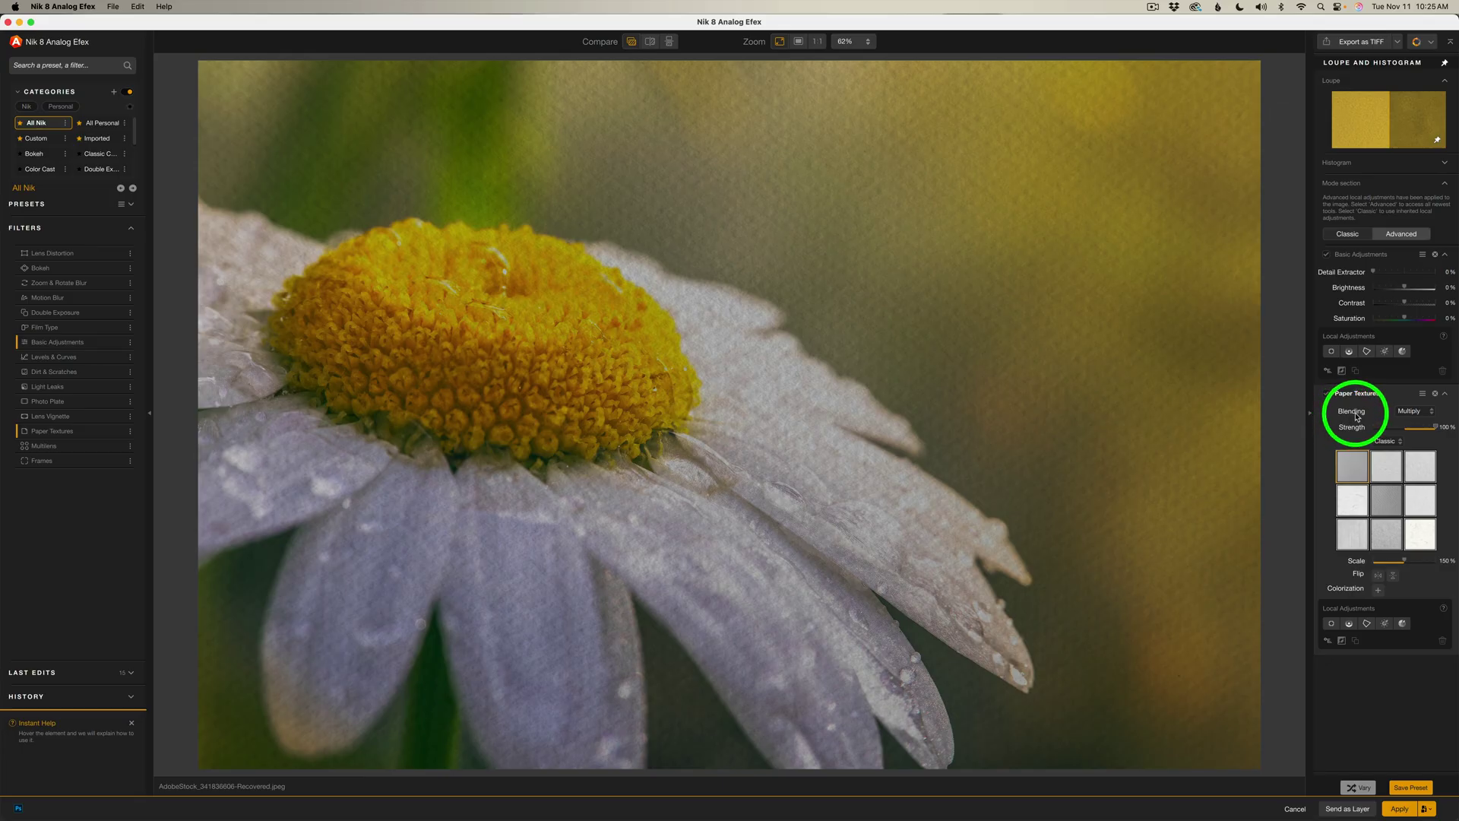
{"action": "left_click", "coordinate": [1433, 414]}
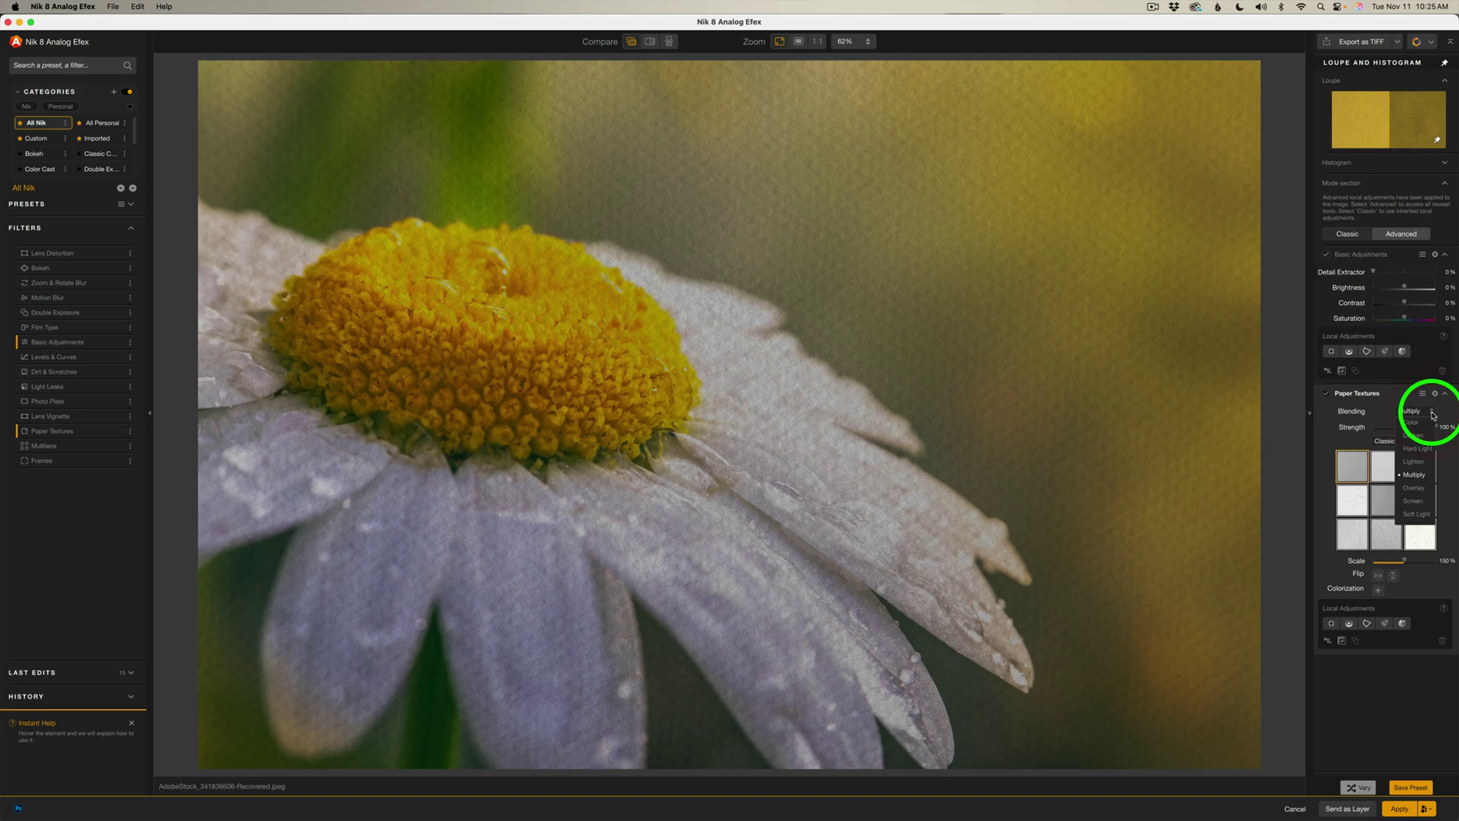
{"action": "left_click", "coordinate": [1415, 423]}
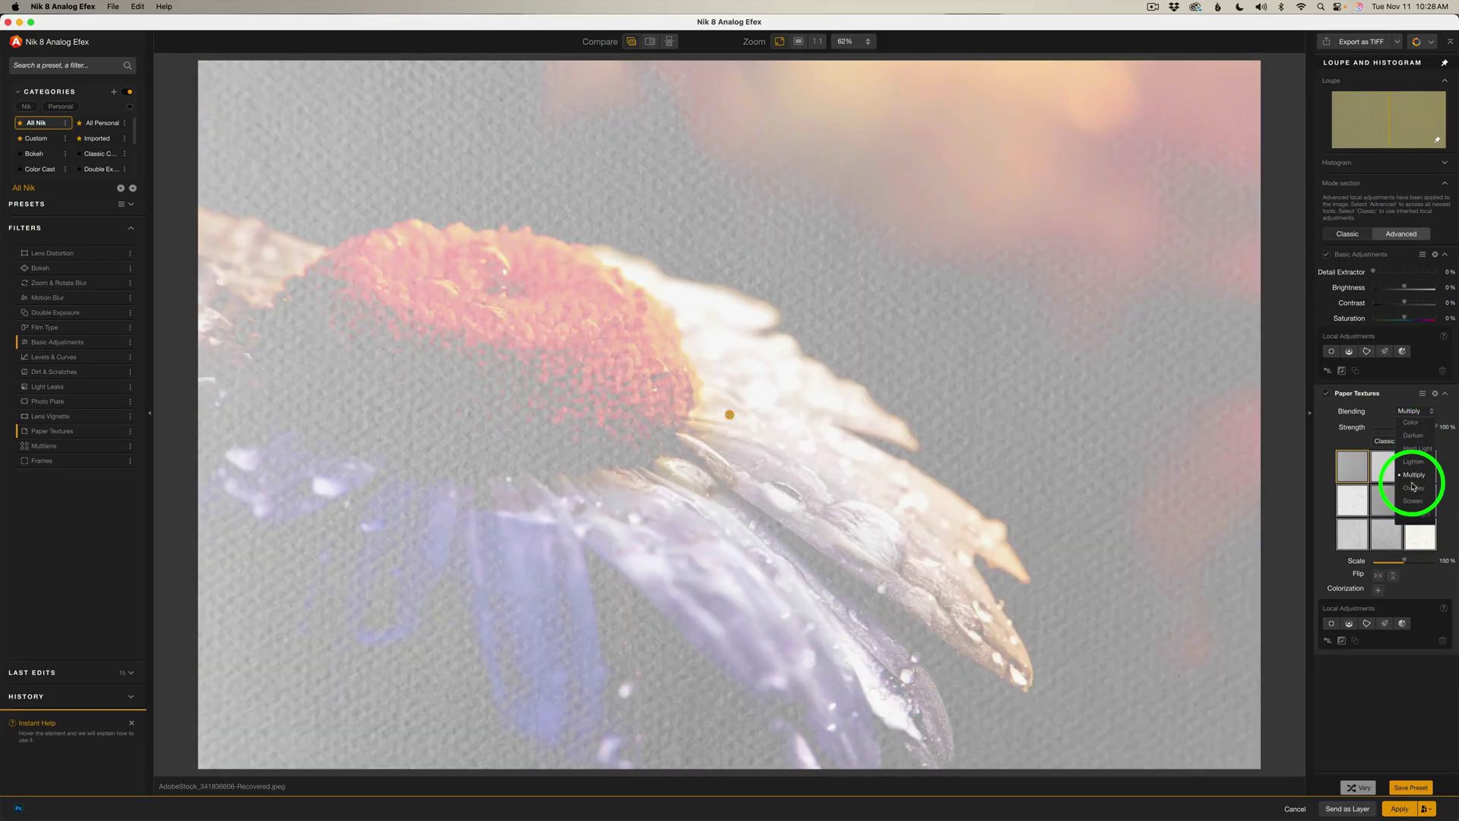
Keep Multiply blending and compare the Vintage and Worn texture sets before returning to Classic.
{"action": "left_click", "coordinate": [1414, 475]}
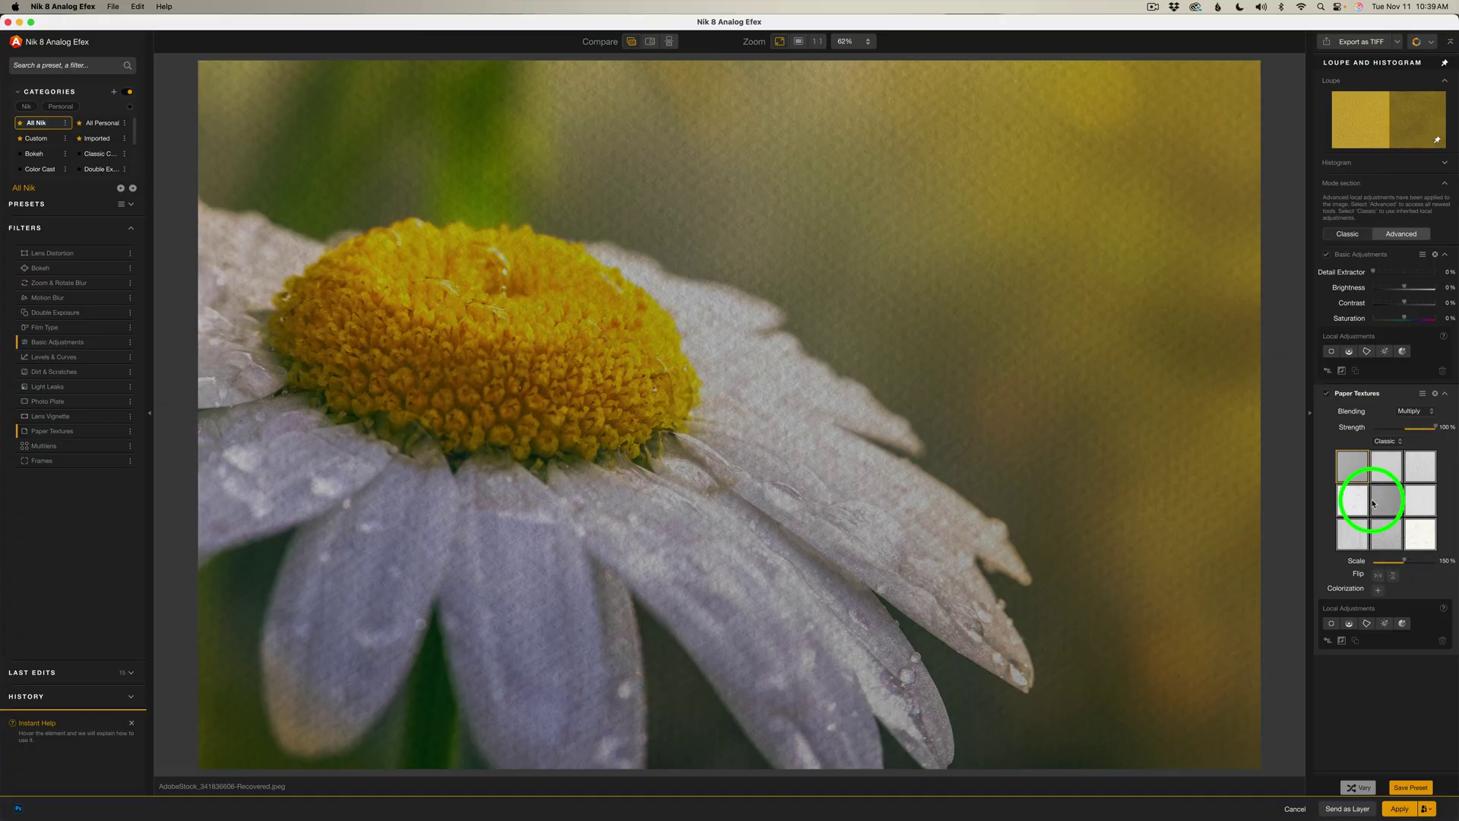
{"action": "left_click", "coordinate": [1398, 442]}
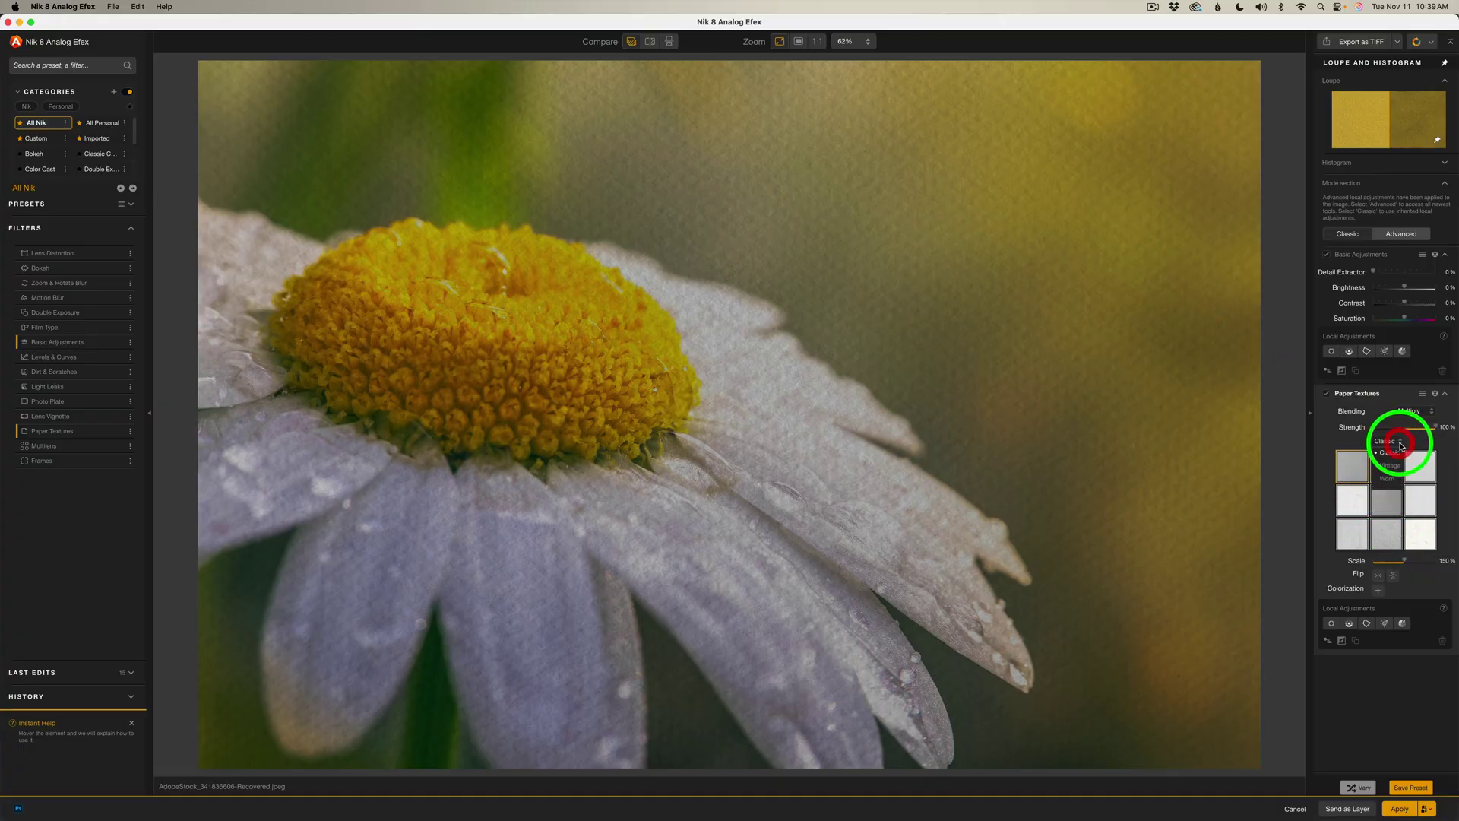
{"action": "left_click", "coordinate": [1392, 466]}
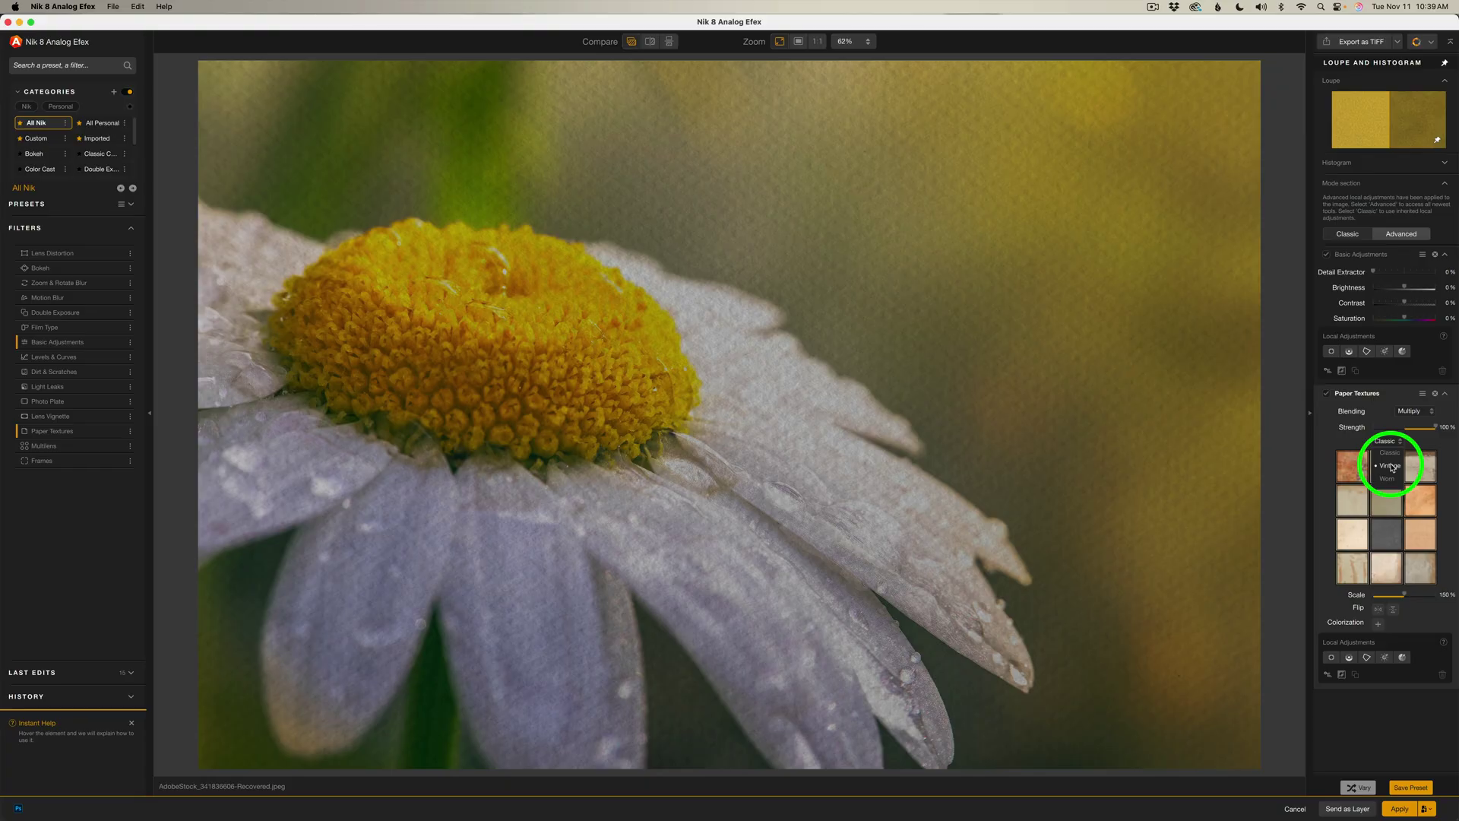
{"action": "left_click", "coordinate": [1391, 479]}
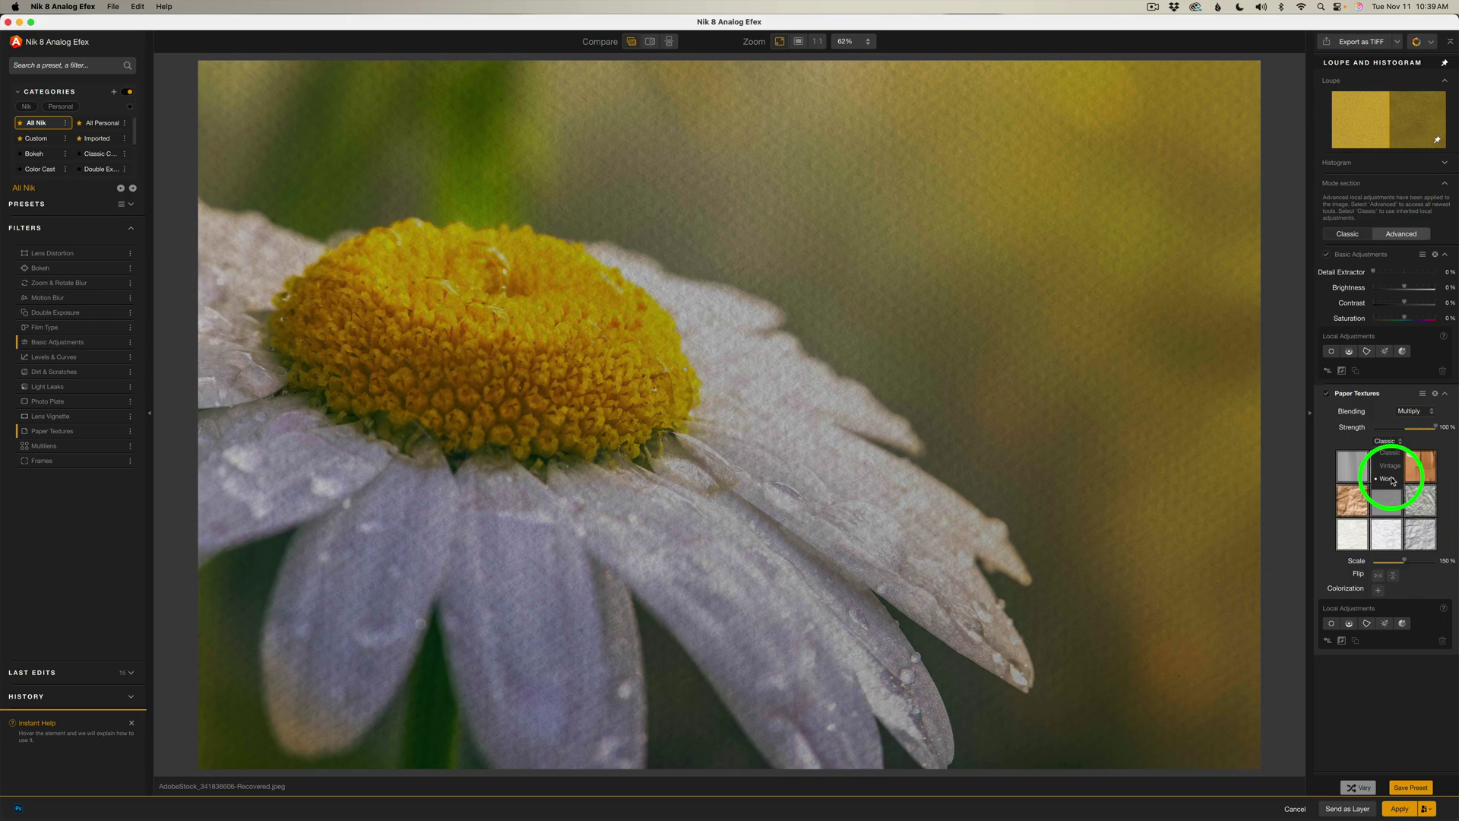
{"action": "left_click", "coordinate": [1389, 452]}
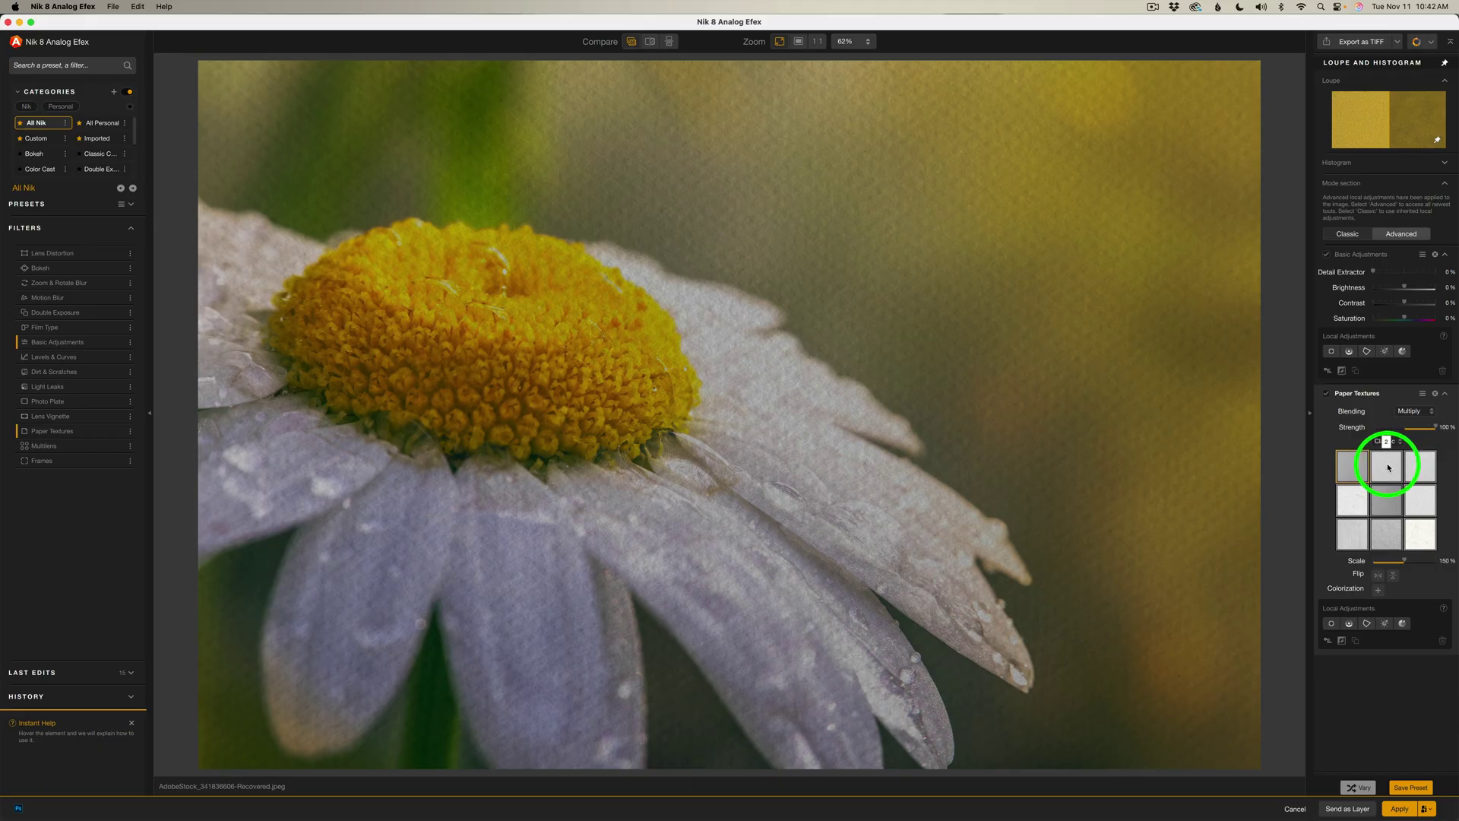
Apply the canvas-like Classic texture, inspect it with the loupe, and try Strength values from 10% to -51%.
{"action": "left_click", "coordinate": [1389, 468]}
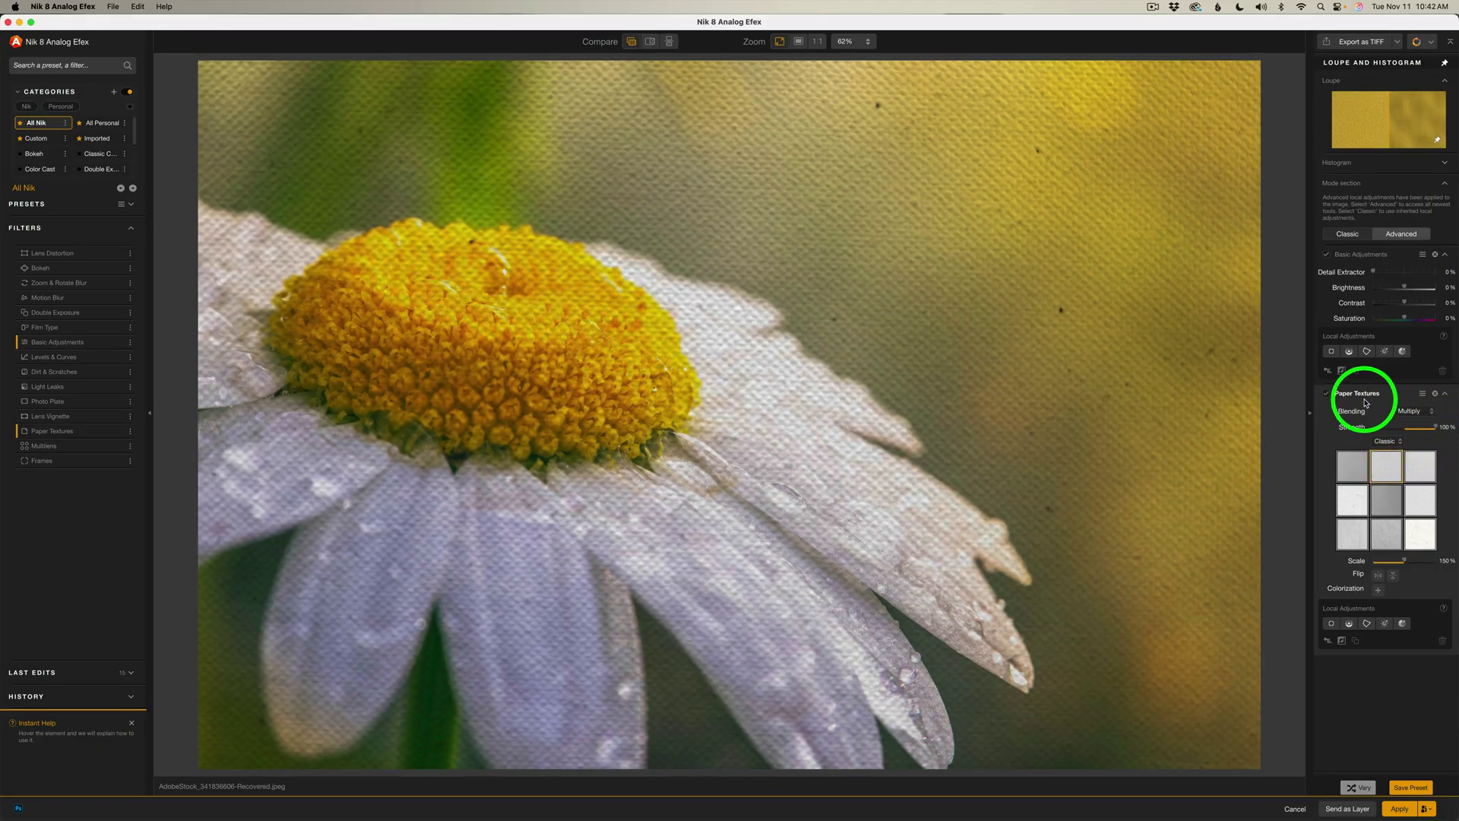
{"action": "left_click", "coordinate": [968, 342]}
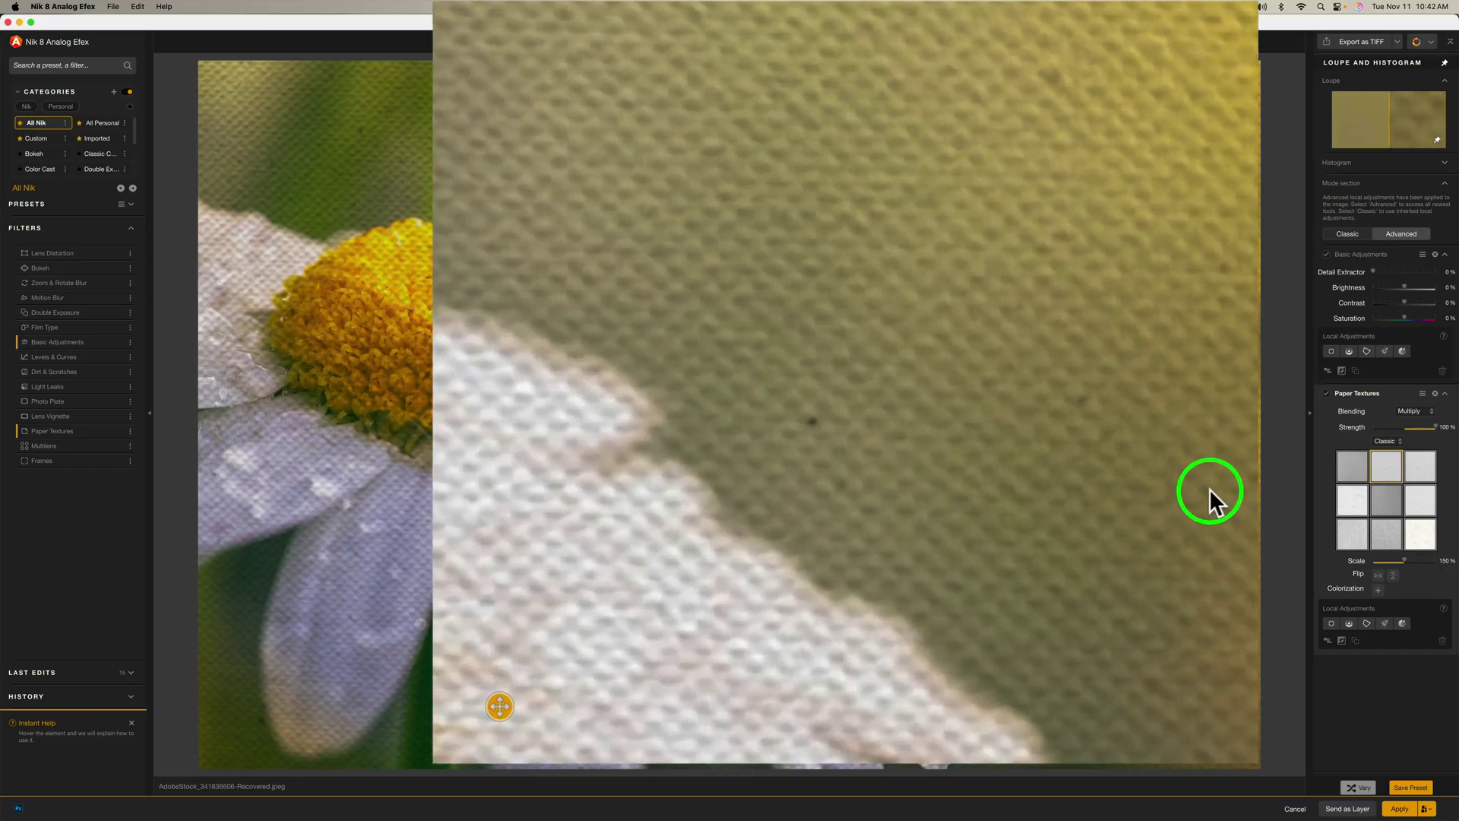
{"action": "left_click_drag", "start_coordinate": [1423, 422], "coordinate": [1405, 431]}
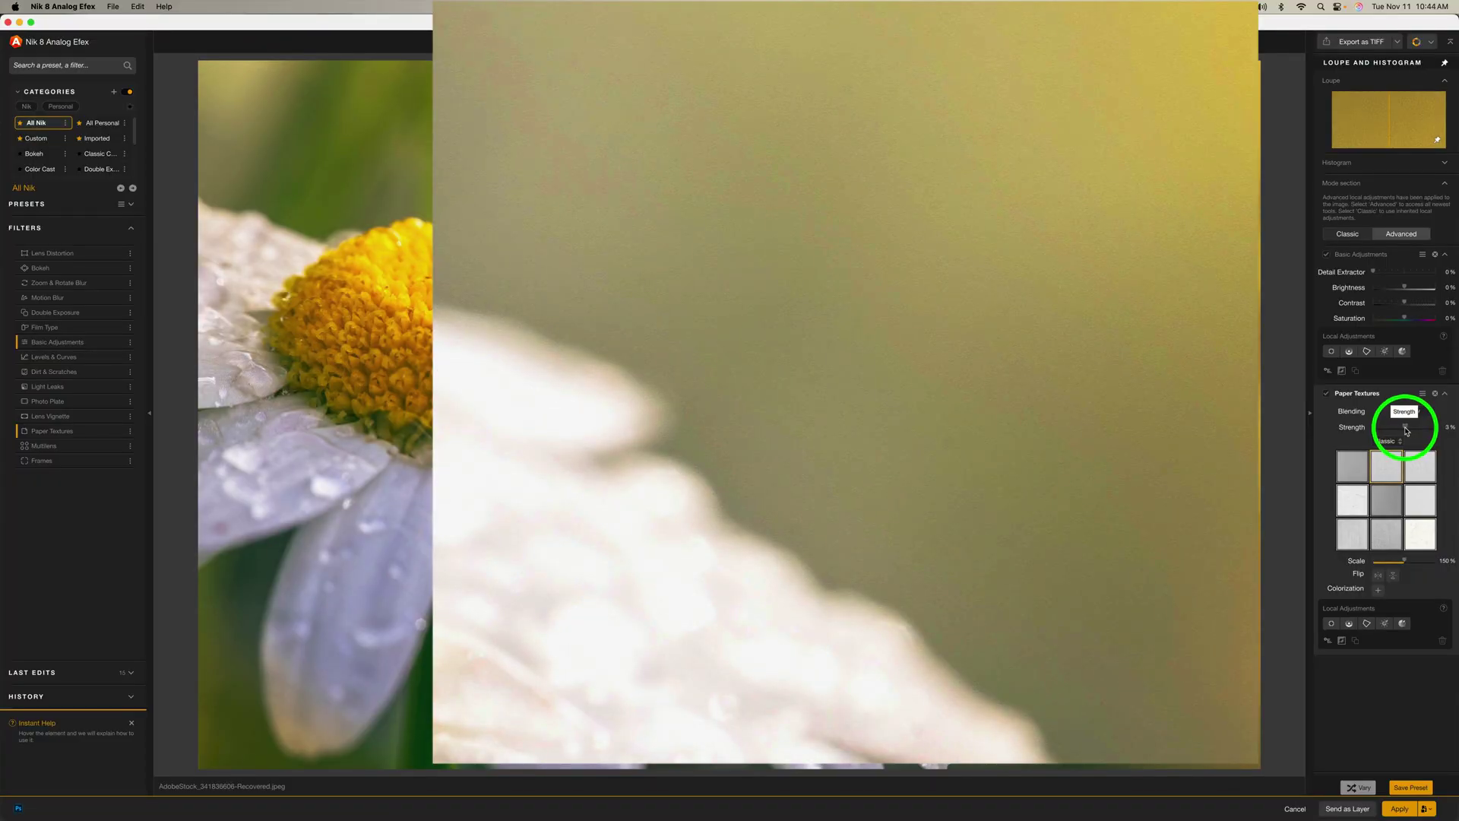
{"action": "left_click_drag", "start_coordinate": [1407, 430], "coordinate": [1390, 429]}
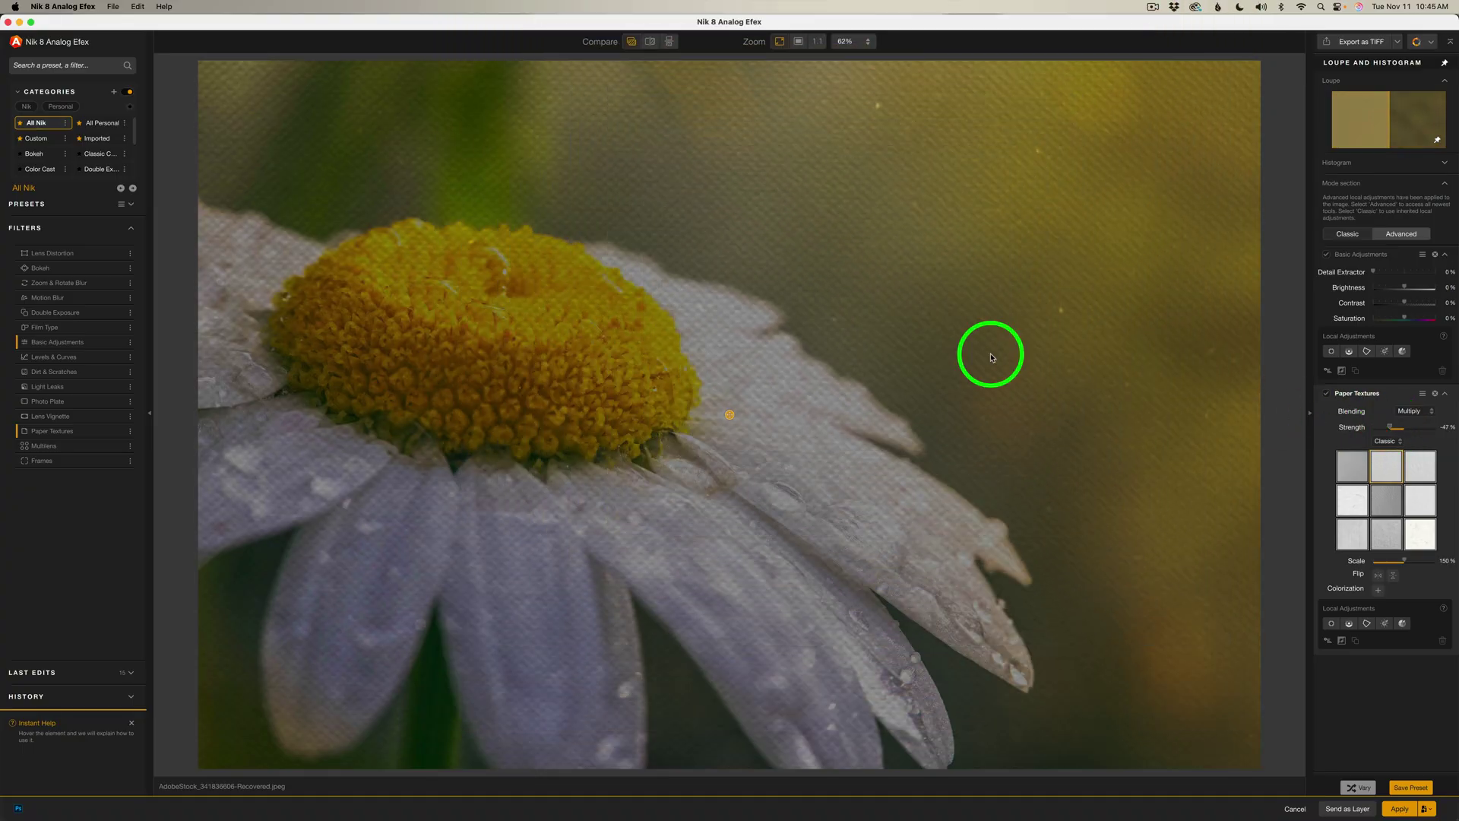
{"action": "left_click_drag", "start_coordinate": [1392, 429], "coordinate": [1436, 430]}
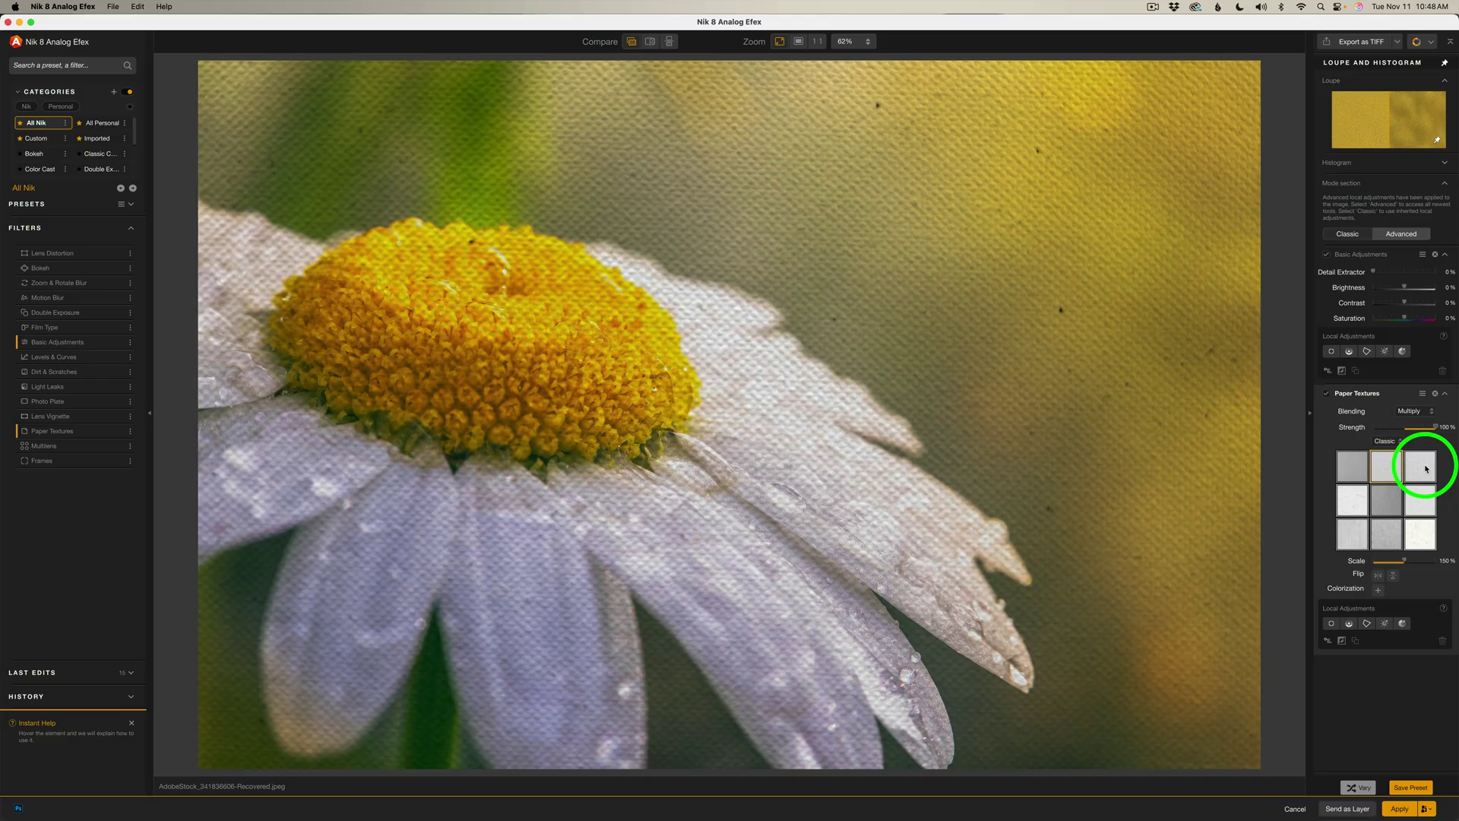
Try the stained, scratched Classic texture, then settle on the smoother-grain one.
{"action": "left_click", "coordinate": [1423, 468]}
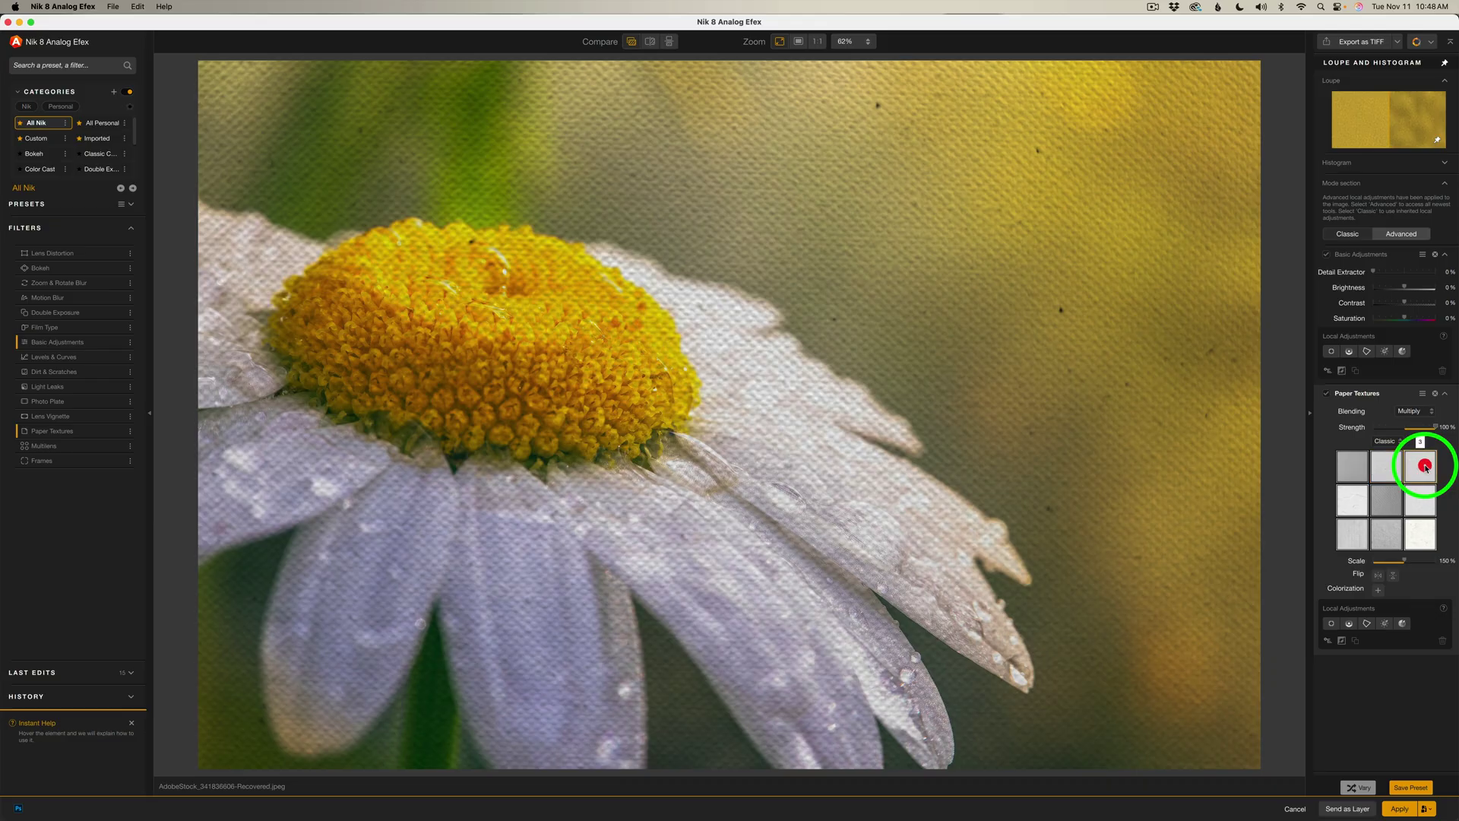
{"action": "left_click", "coordinate": [1356, 501]}
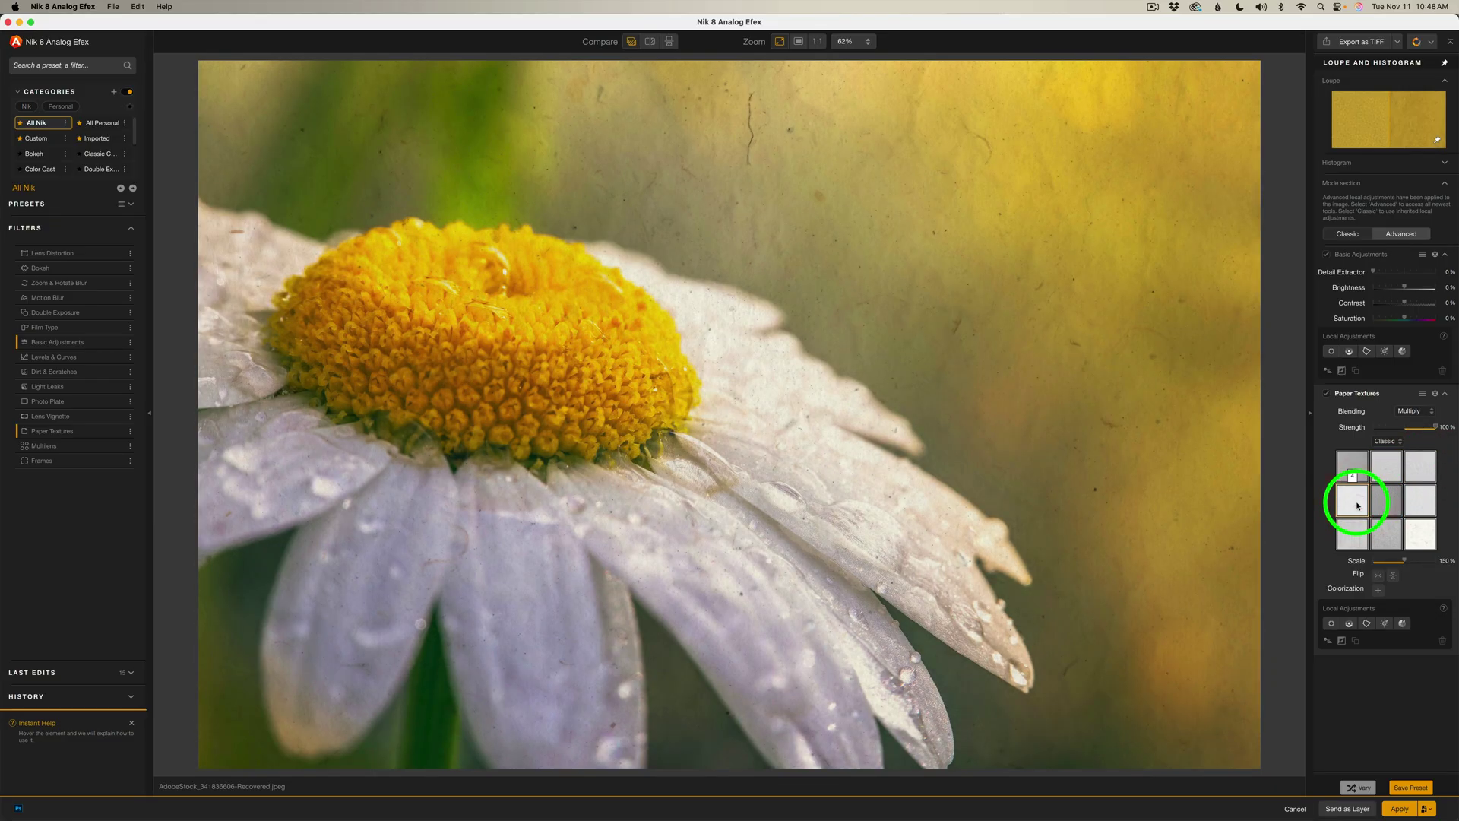
{"action": "left_click", "coordinate": [1423, 502]}
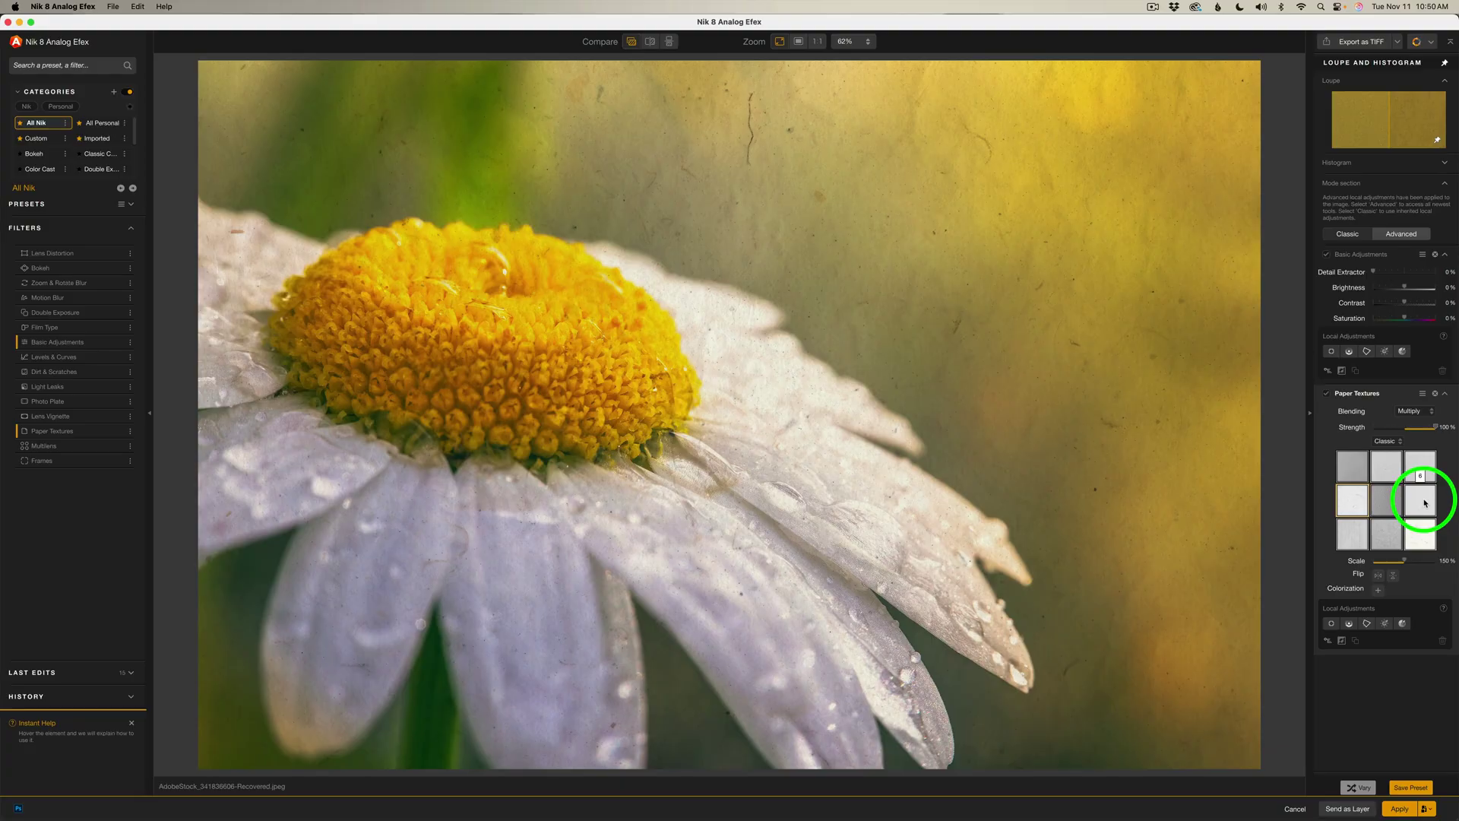
{"action": "left_click", "coordinate": [1424, 502]}
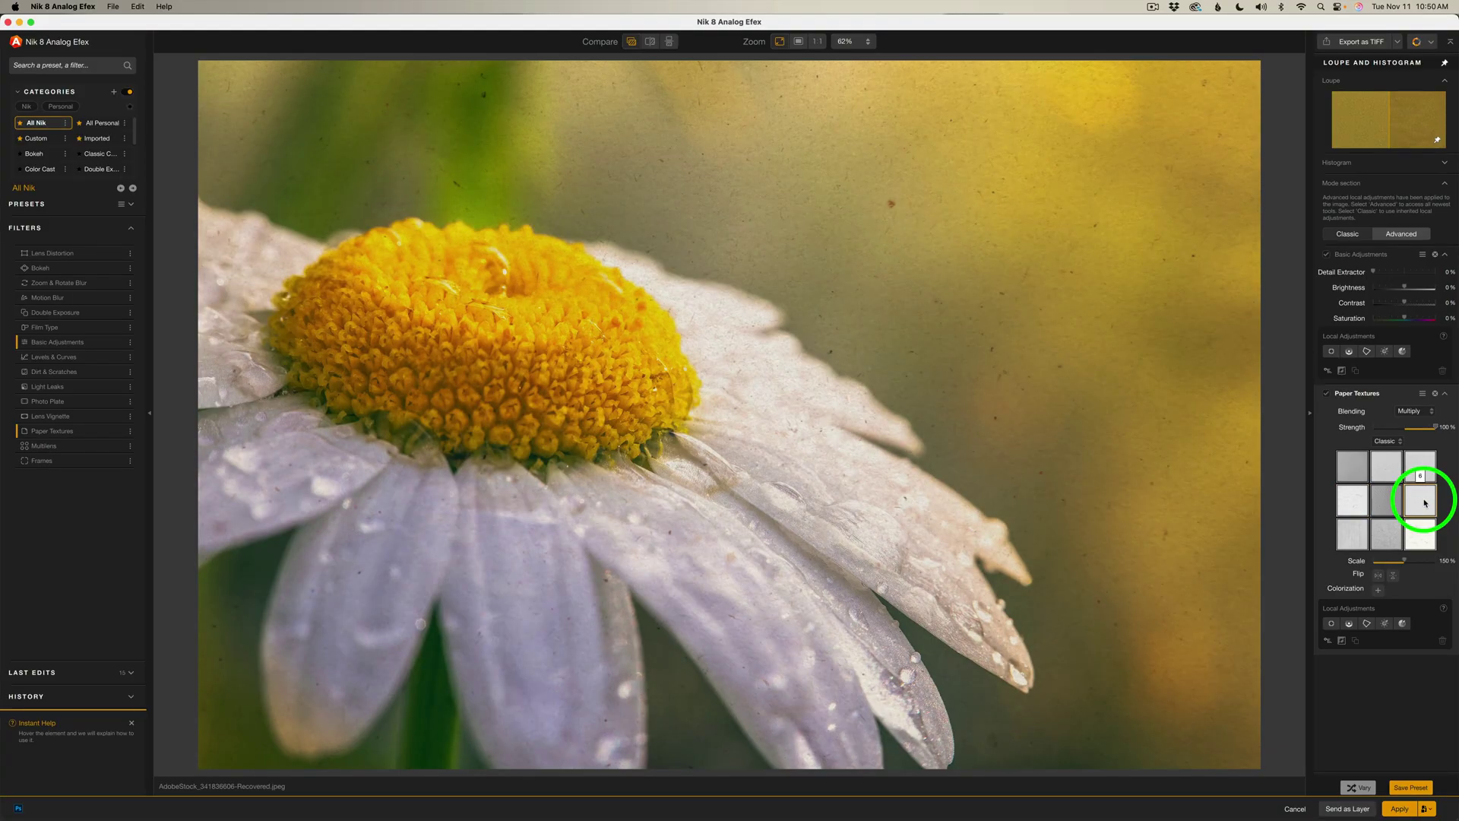
Switch the texture set to Vintage.
{"action": "left_click", "coordinate": [1399, 441]}
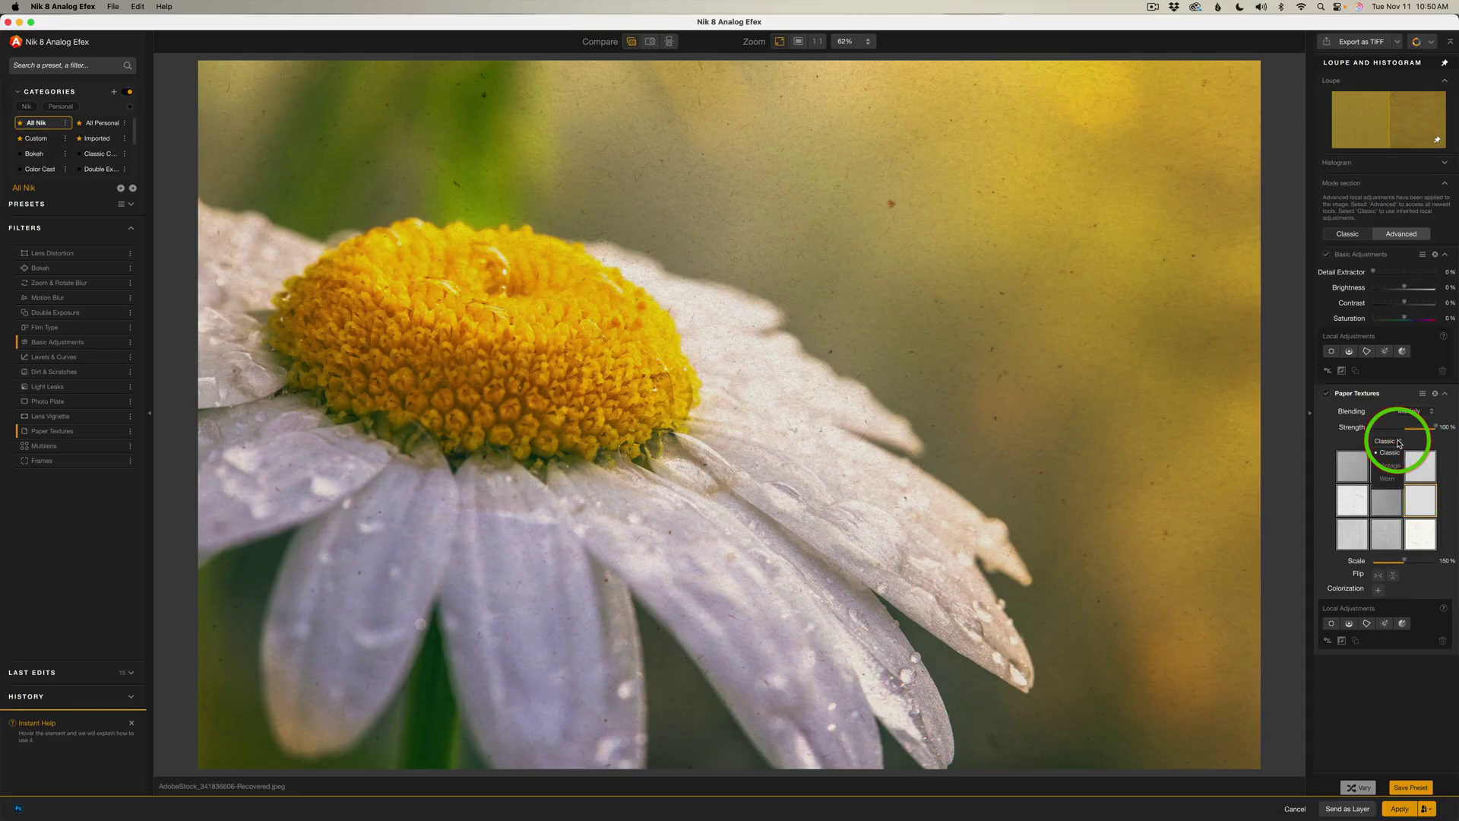
{"action": "left_click", "coordinate": [1391, 466]}
{"action": "left_click", "coordinate": [1393, 467]}
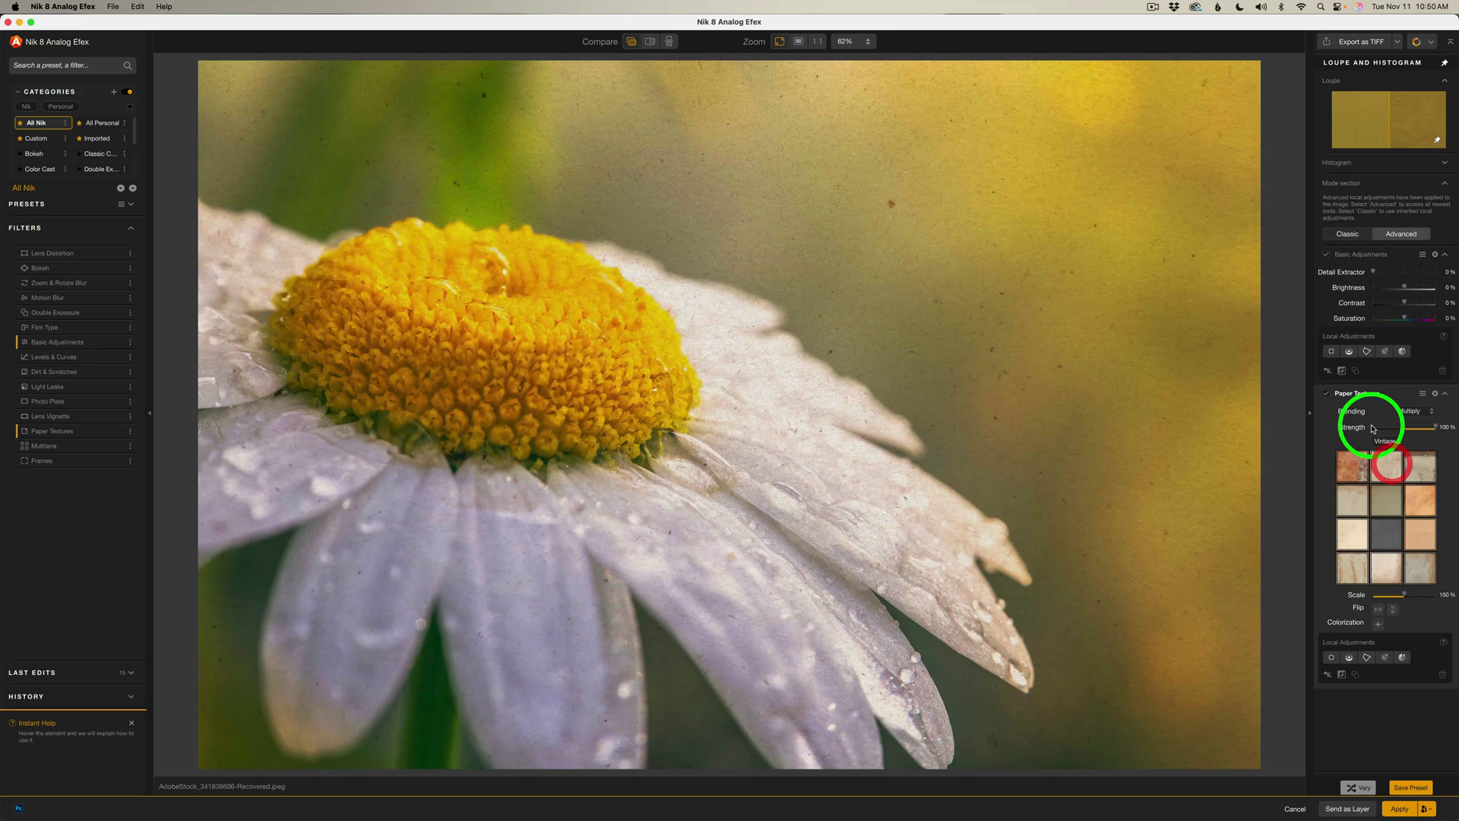
Try the third Vintage texture, then apply the orange first one and try lowering Strength to about 71%.
{"action": "left_click", "coordinate": [1420, 469]}
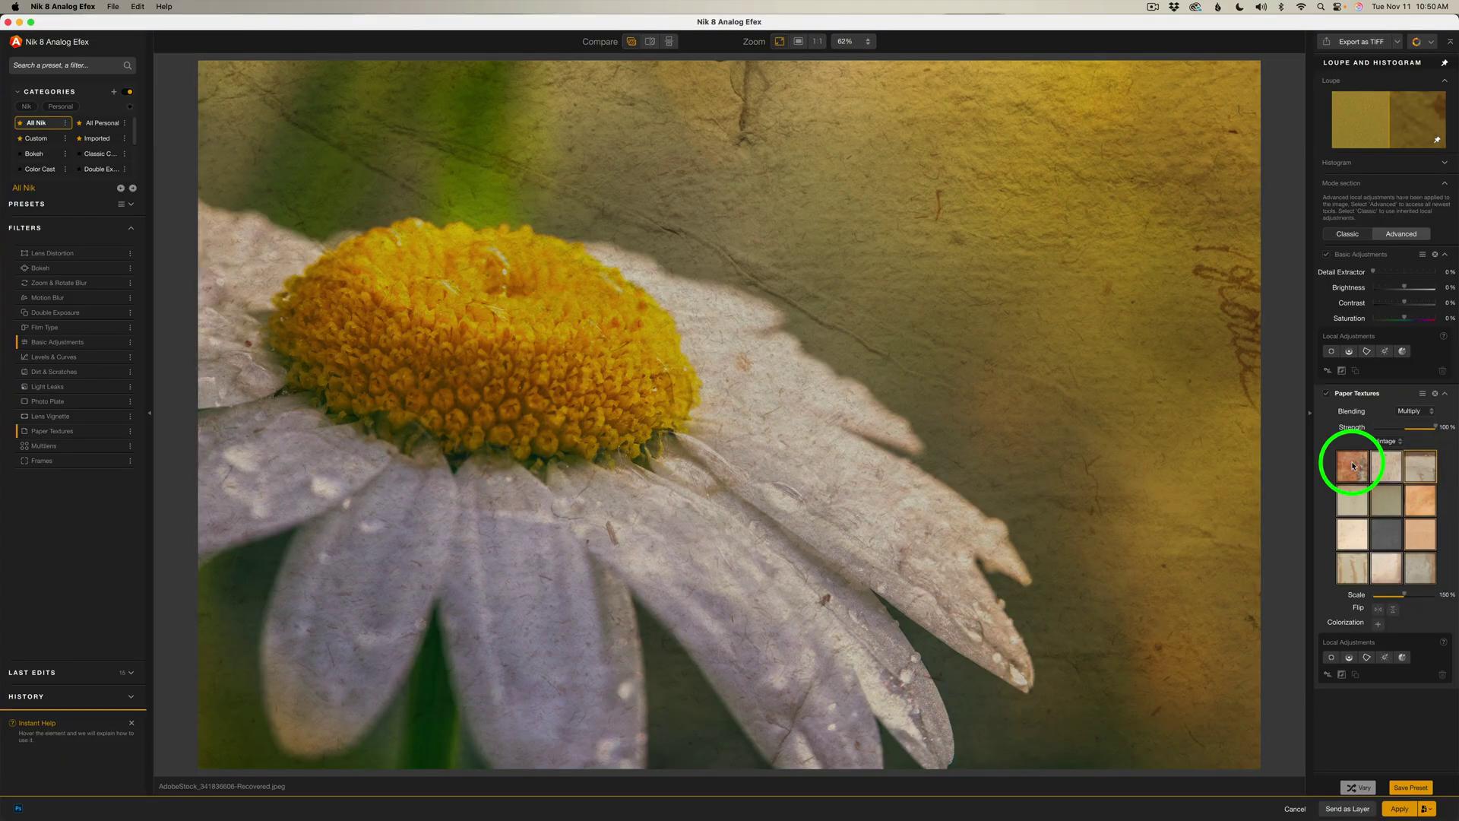
{"action": "left_click", "coordinate": [1353, 466]}
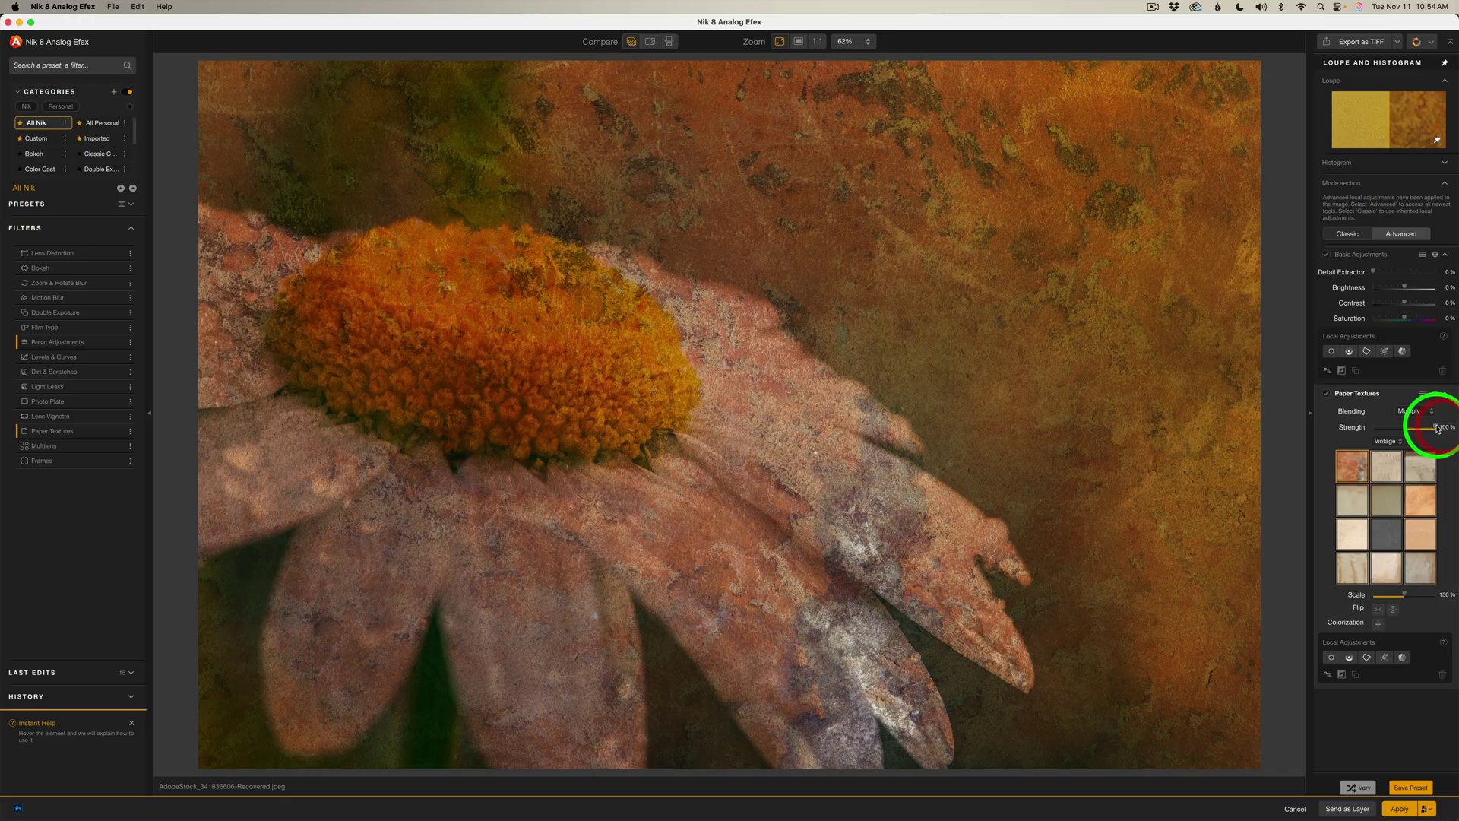
{"action": "left_click_drag", "start_coordinate": [1434, 427], "coordinate": [1435, 428]}
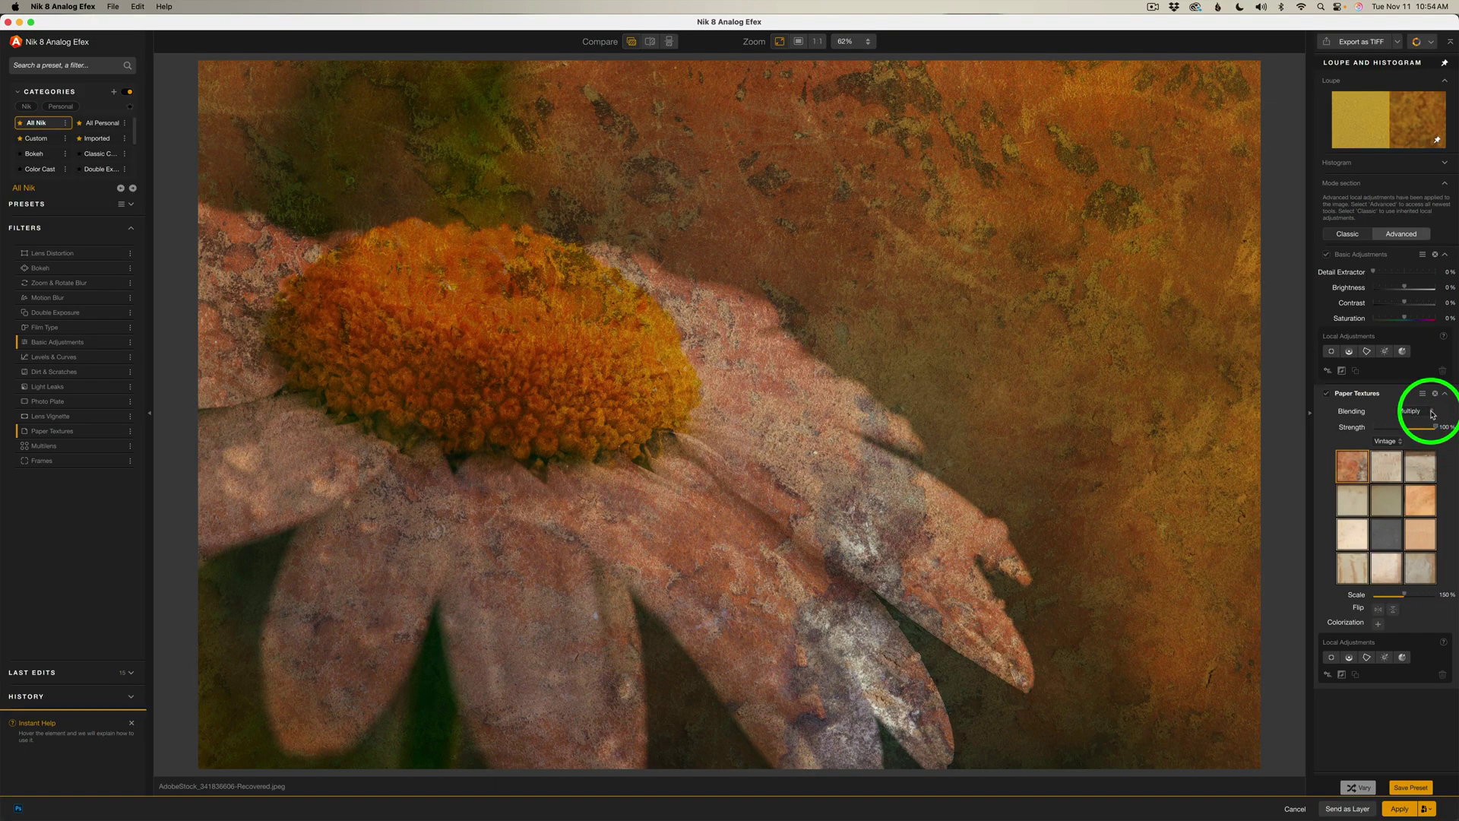
Set the texture blending to Soft Light and lower Strength to about 66%.
{"action": "left_click", "coordinate": [1433, 414]}
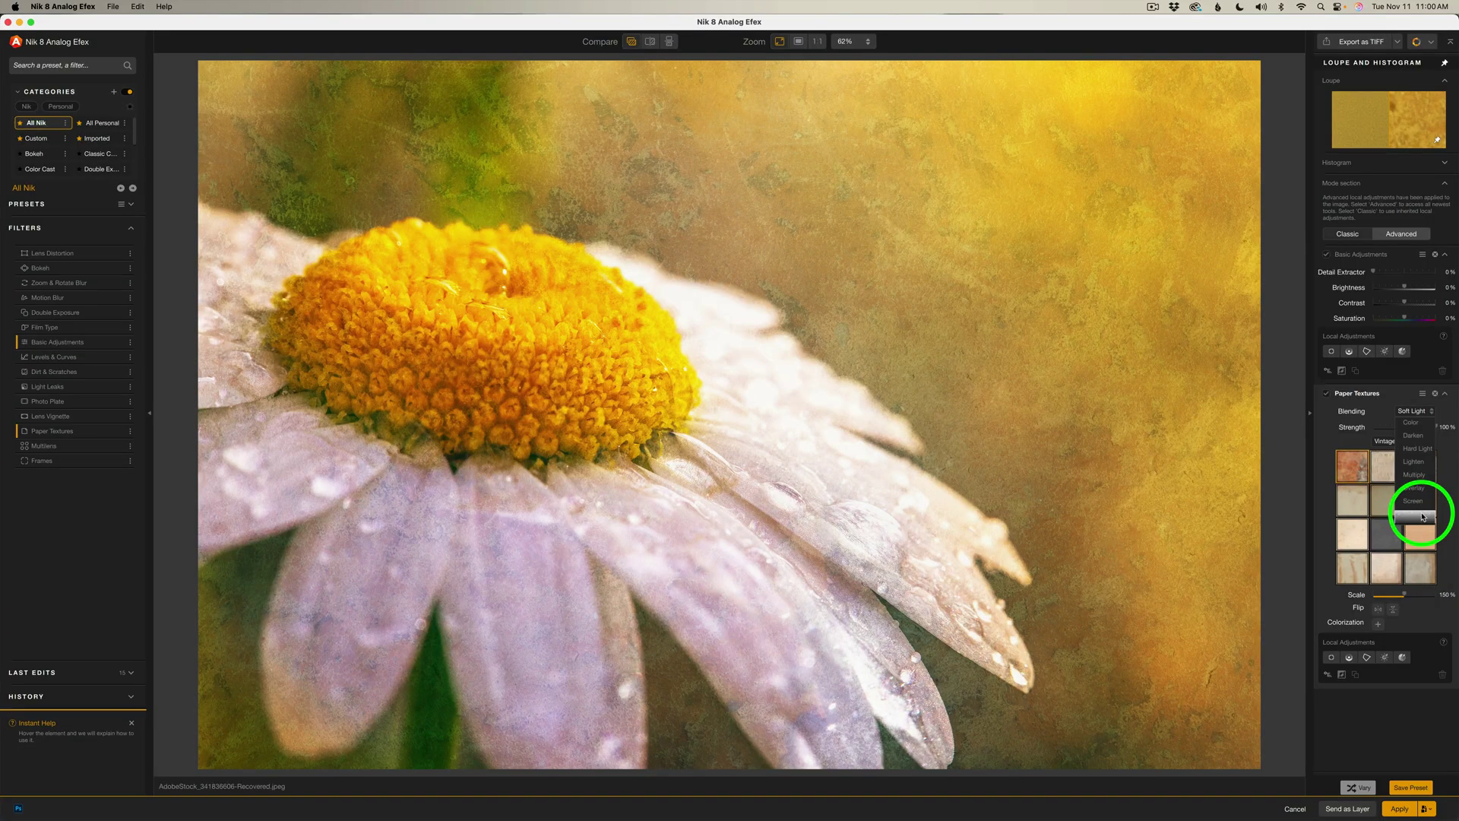
{"action": "left_click", "coordinate": [1423, 514]}
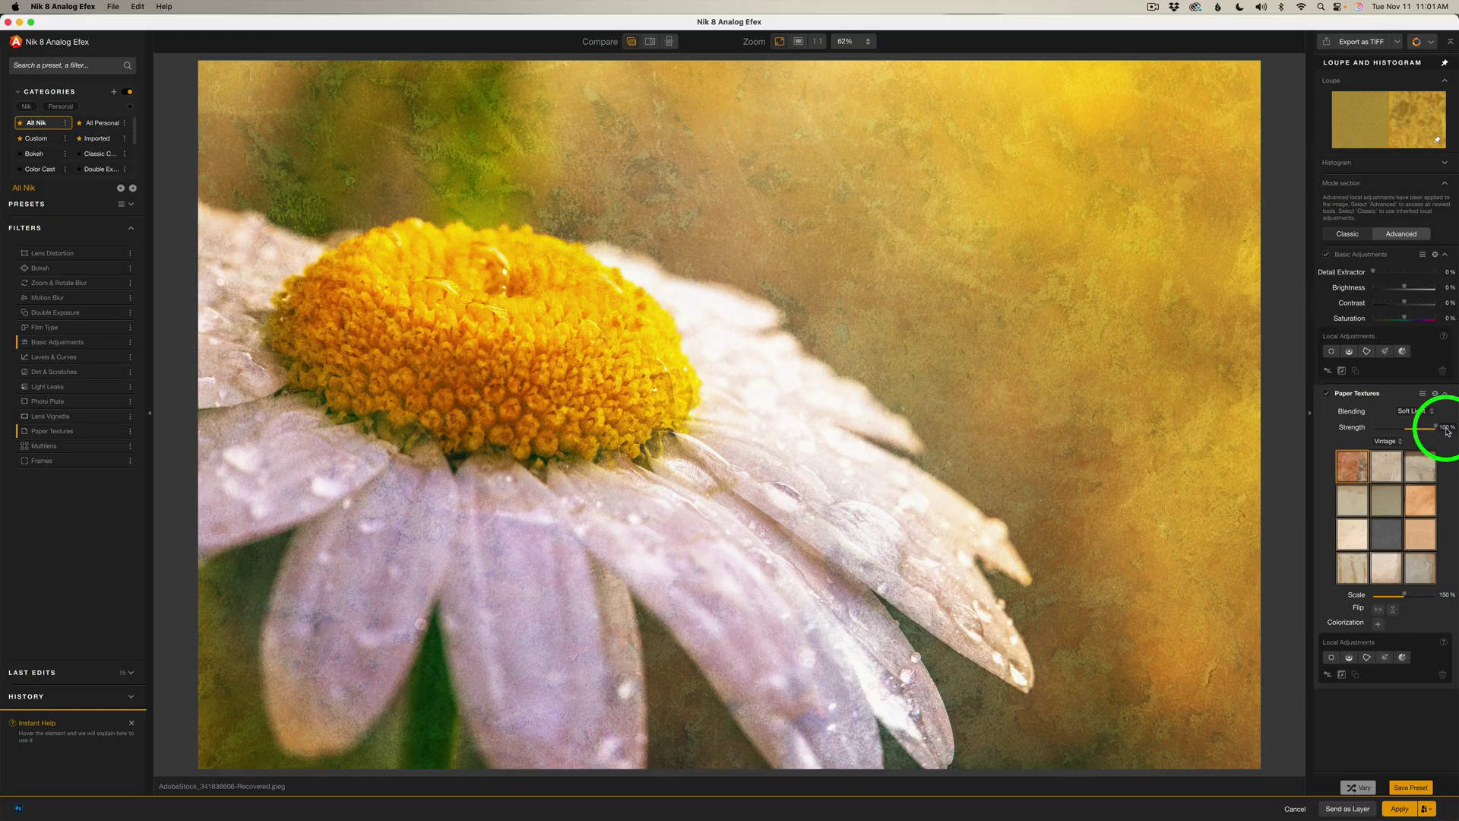
{"action": "left_click_drag", "start_coordinate": [1436, 430], "coordinate": [1425, 430]}
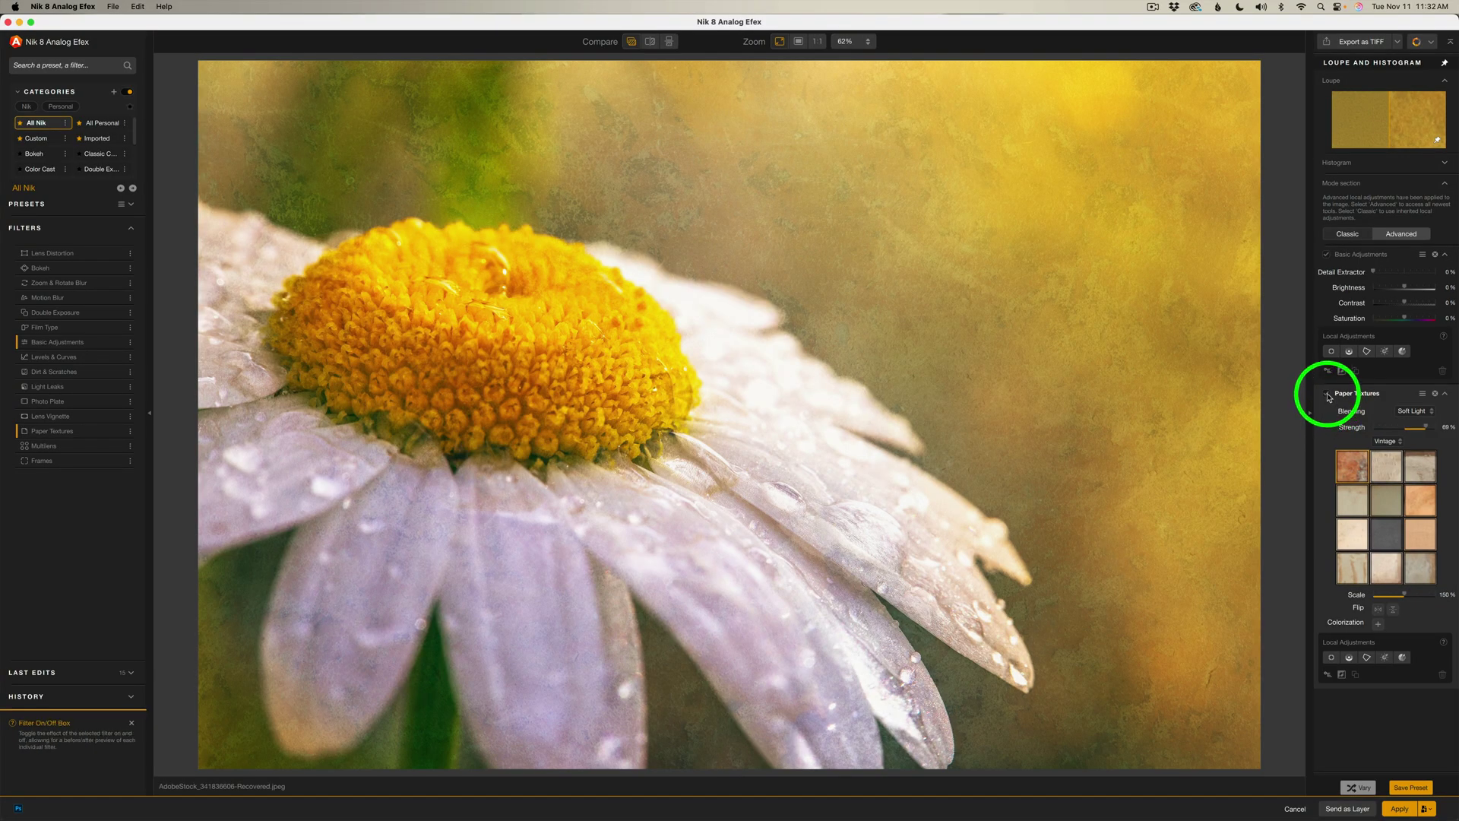
Toggle the texture off and on to compare, reposition the loupe, and set Scale to about 144%.
{"action": "left_click", "coordinate": [1327, 396]}
{"action": "left_click", "coordinate": [1327, 396]}
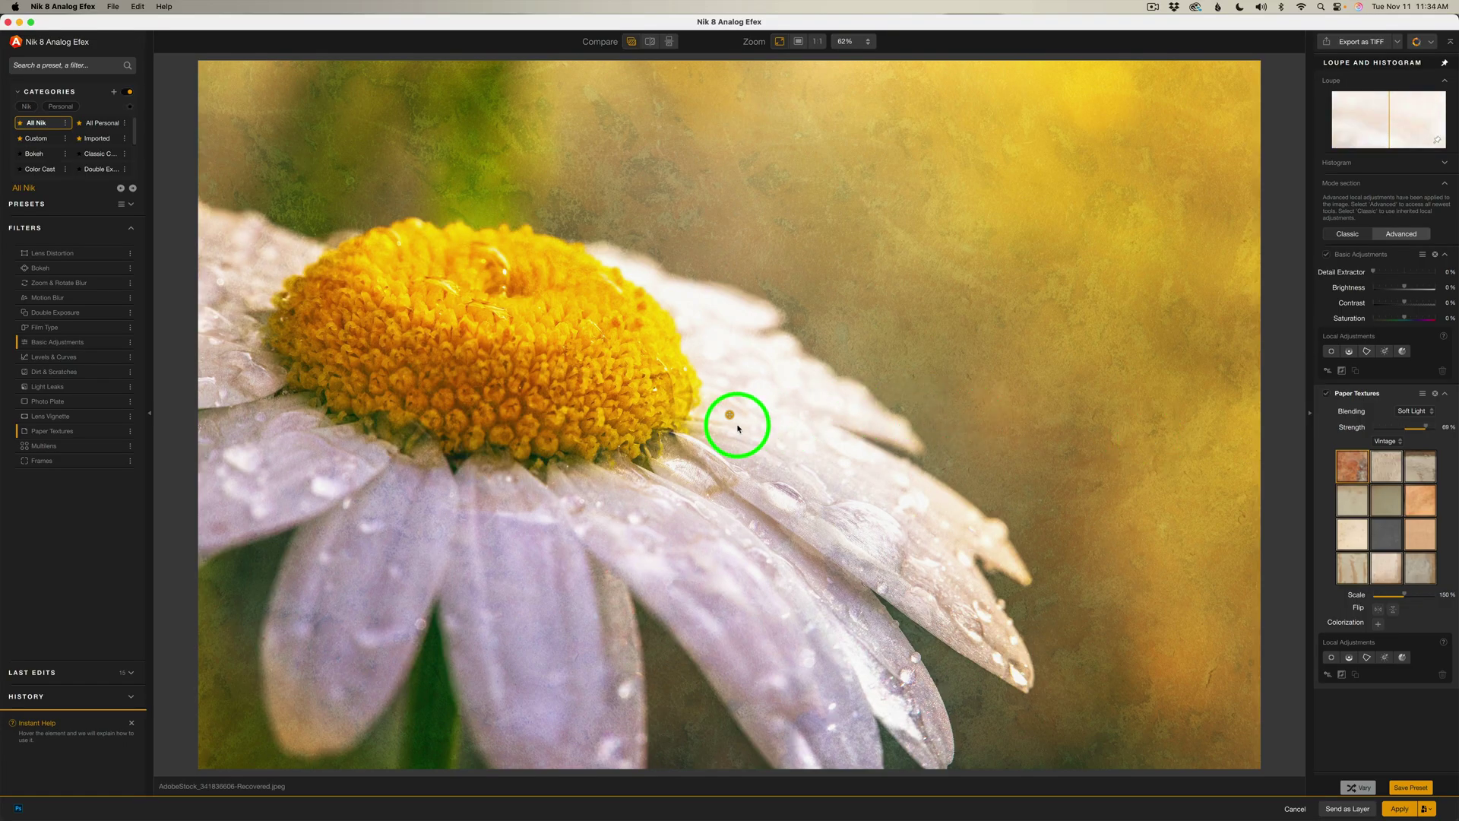
{"action": "mouse_move", "coordinate": [755, 458]}
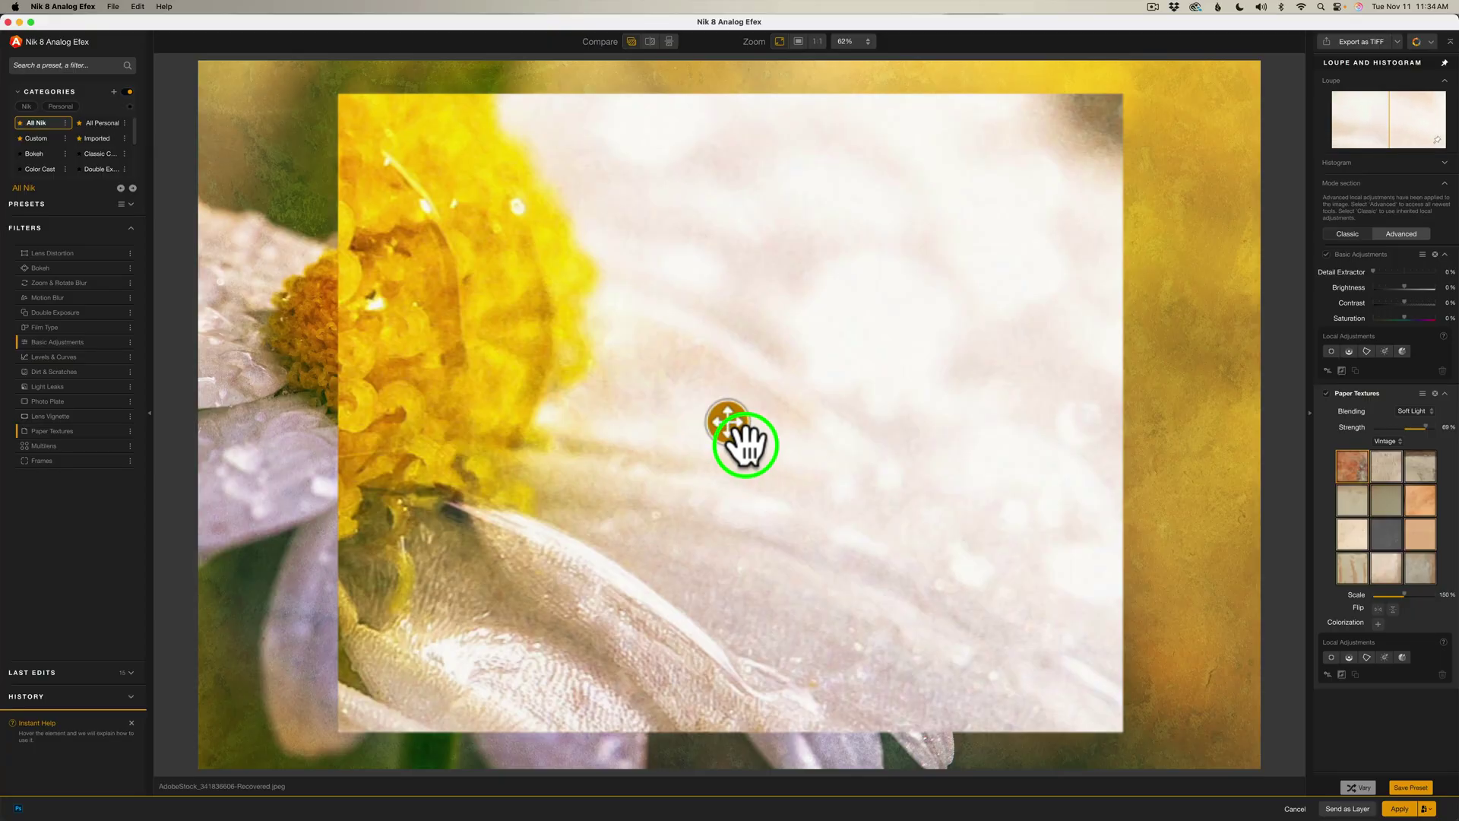
{"action": "mouse_move", "coordinate": [737, 423]}
{"action": "left_mouse_down"}
{"action": "mouse_move", "coordinate": [810, 408]}
{"action": "mouse_move", "coordinate": [837, 345]}
{"action": "mouse_move", "coordinate": [684, 303]}
{"action": "mouse_move", "coordinate": [661, 423]}
{"action": "mouse_move", "coordinate": [833, 422]}
{"action": "mouse_move", "coordinate": [756, 431]}
{"action": "mouse_move", "coordinate": [795, 437]}
{"action": "mouse_move", "coordinate": [795, 411]}
{"action": "mouse_move", "coordinate": [758, 395]}
{"action": "mouse_move", "coordinate": [774, 436]}
{"action": "mouse_move", "coordinate": [1247, 495]}
{"action": "mouse_move", "coordinate": [1368, 586]}
{"action": "mouse_move", "coordinate": [1357, 598]}
{"action": "mouse_move", "coordinate": [1445, 597]}
{"action": "mouse_move", "coordinate": [1366, 601]}
{"action": "mouse_move", "coordinate": [1401, 603]}
{"action": "left_mouse_up"}
{"action": "left_click", "coordinate": [834, 450]}
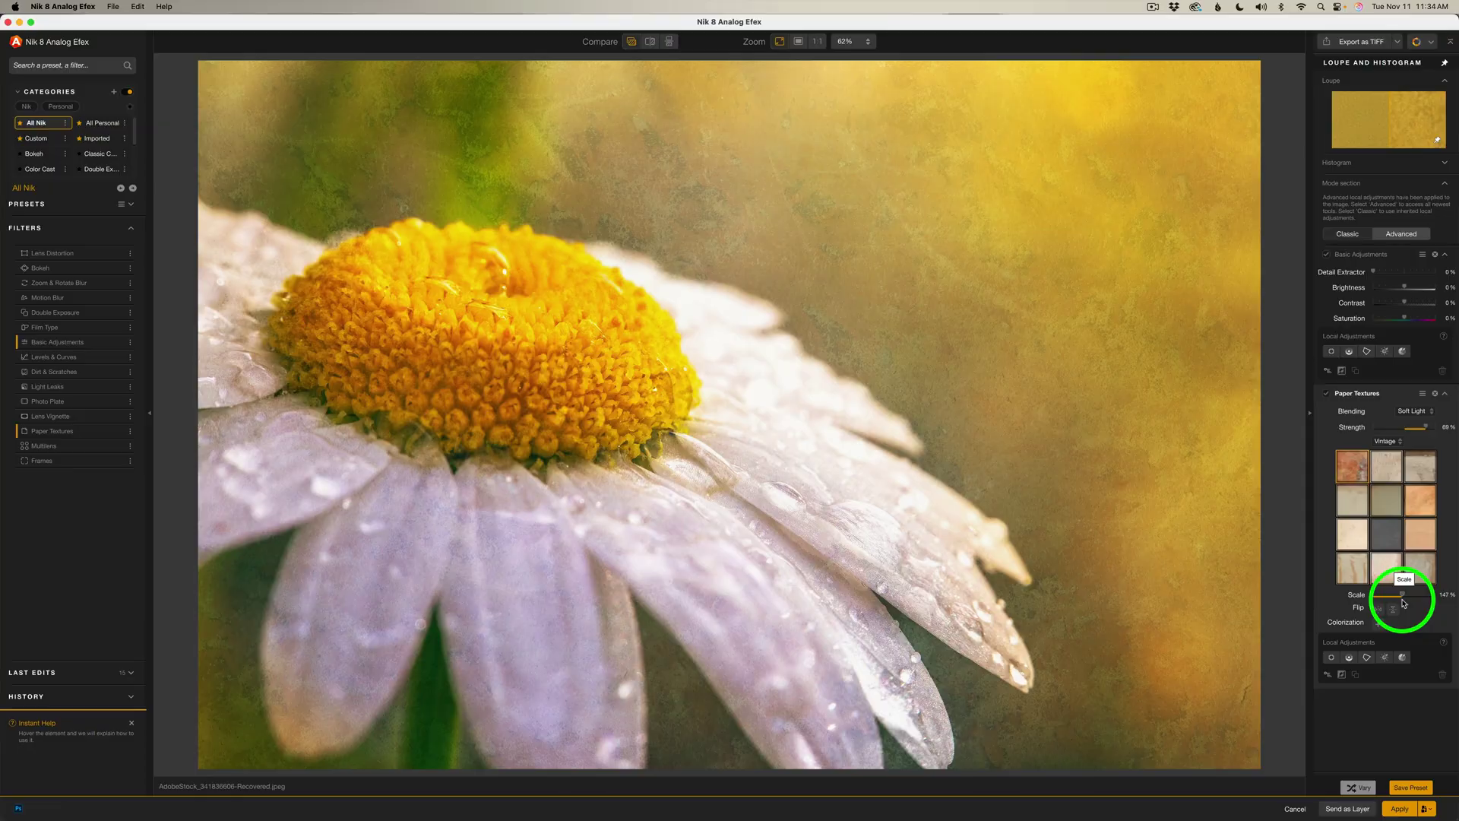
{"action": "left_click_drag", "start_coordinate": [1402, 598], "coordinate": [1400, 599]}
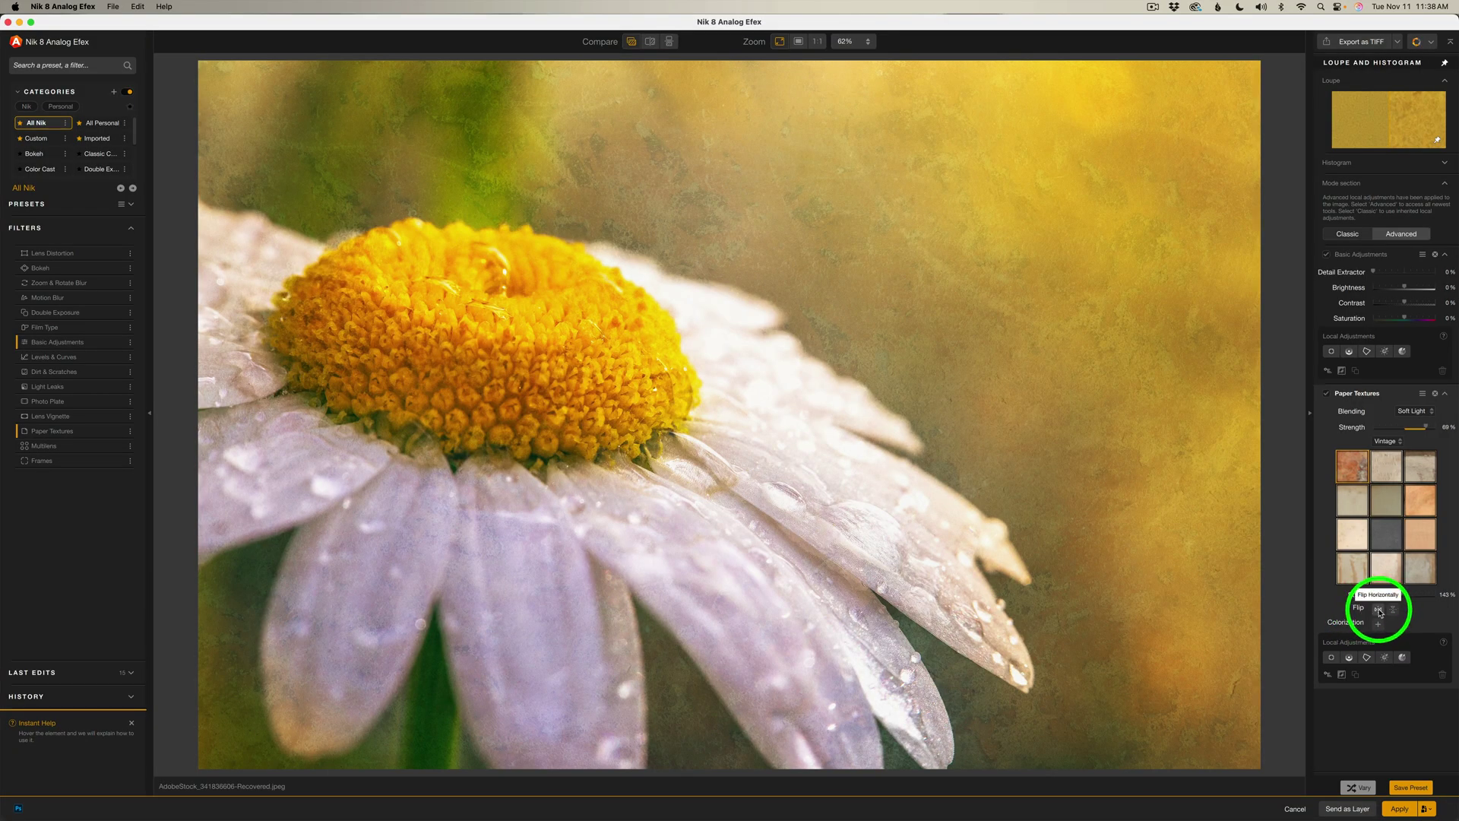
{"action": "left_click", "coordinate": [1380, 609]}
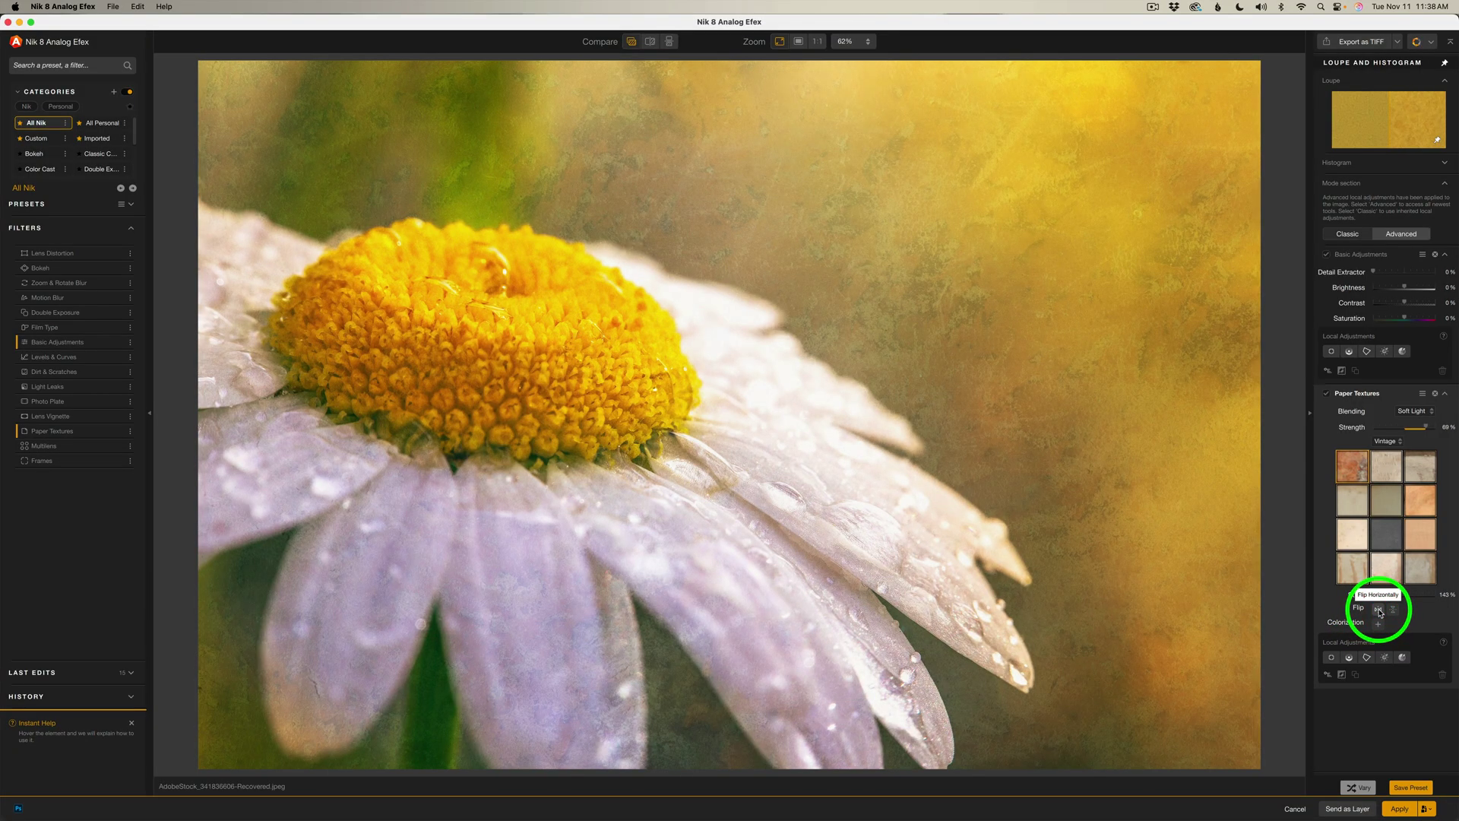
{"action": "left_click", "coordinate": [1379, 610]}
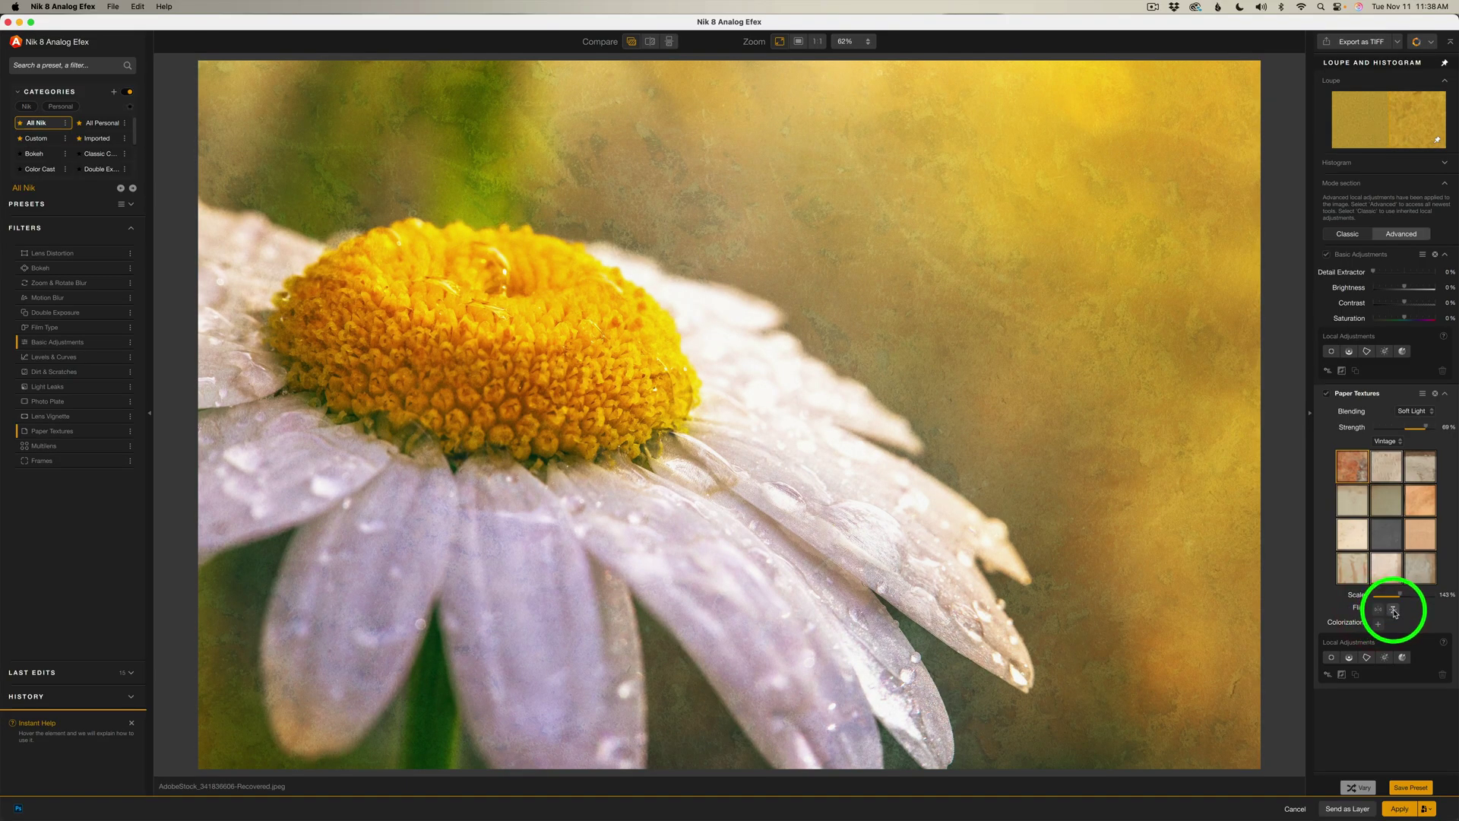
{"action": "left_click", "coordinate": [1394, 610]}
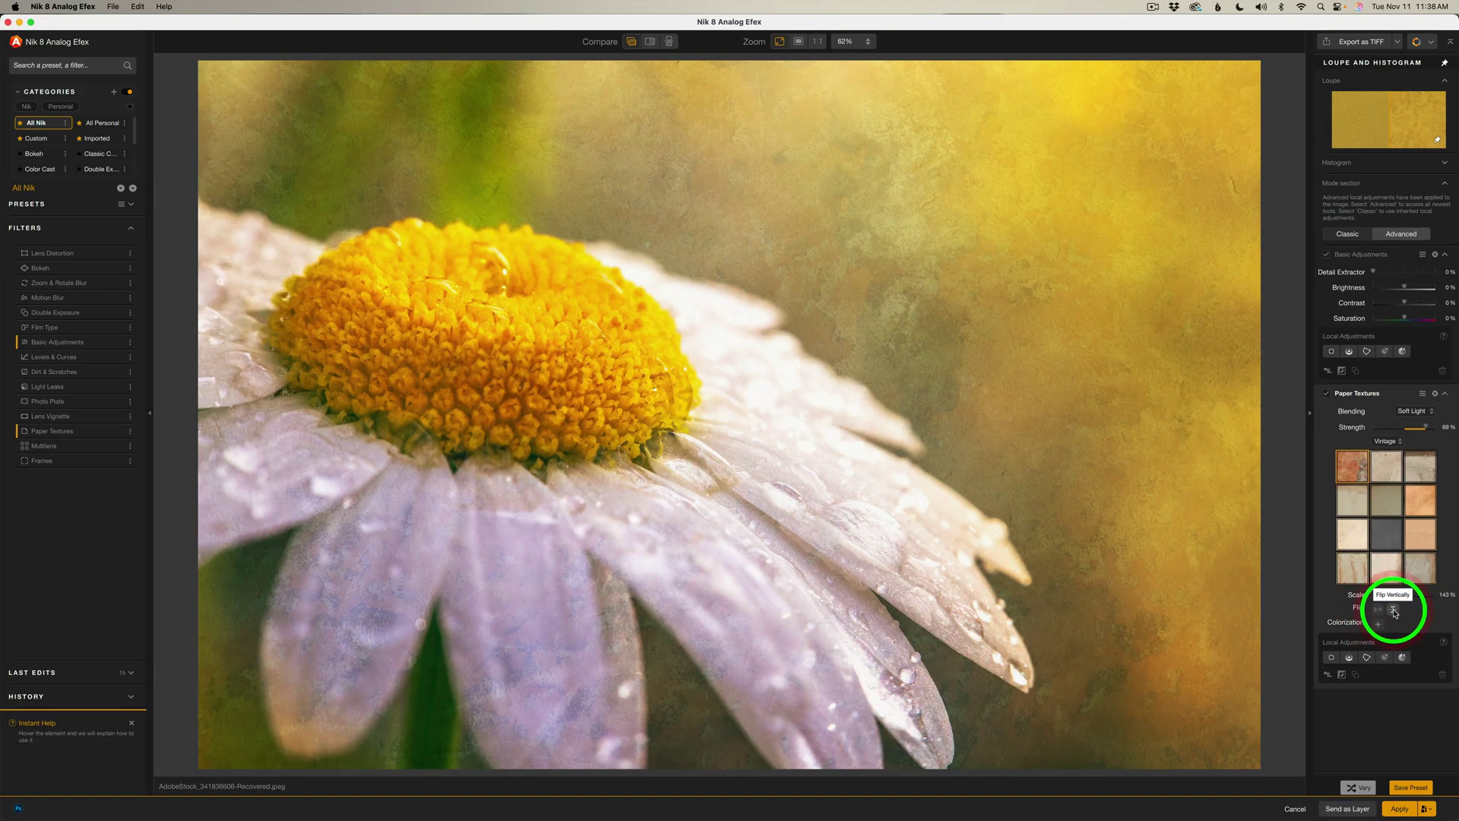
{"action": "left_click", "coordinate": [1394, 609]}
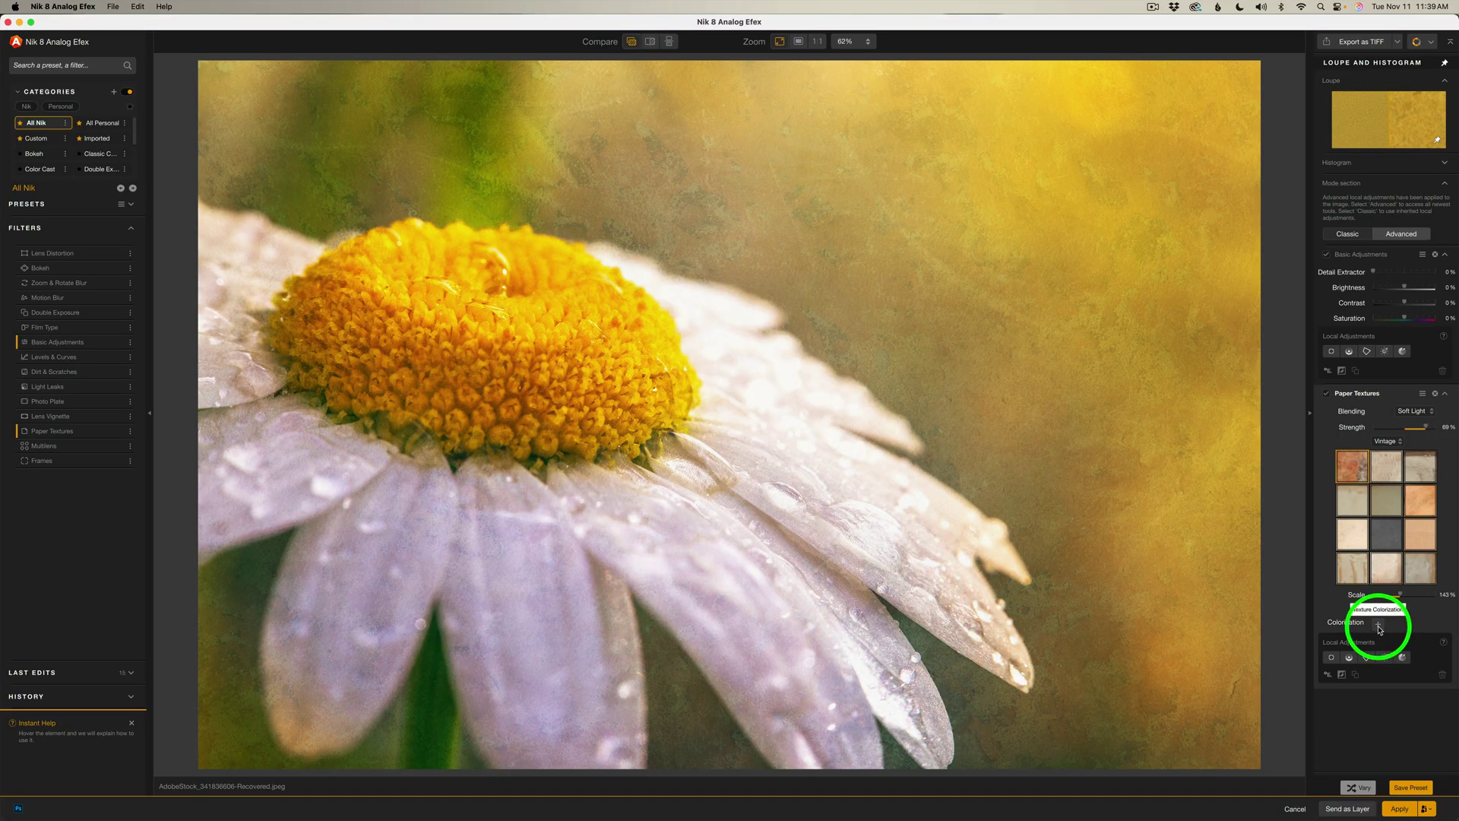
{"action": "left_click", "coordinate": [1378, 626]}
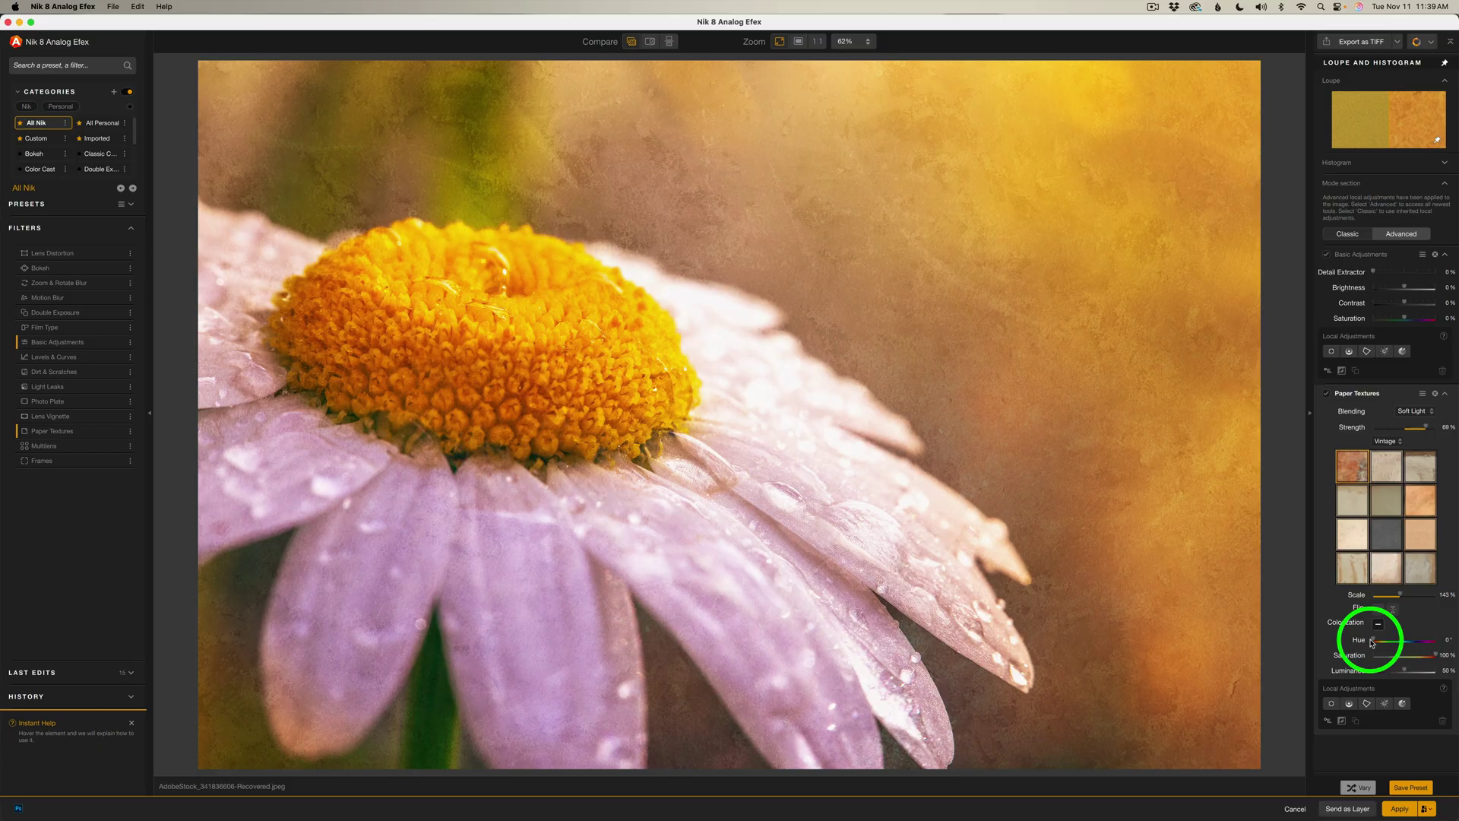
{"action": "mouse_move", "coordinate": [1370, 642]}
{"action": "left_mouse_down"}
{"action": "mouse_move", "coordinate": [1433, 643]}
{"action": "mouse_move", "coordinate": [1374, 645]}
{"action": "left_mouse_up"}
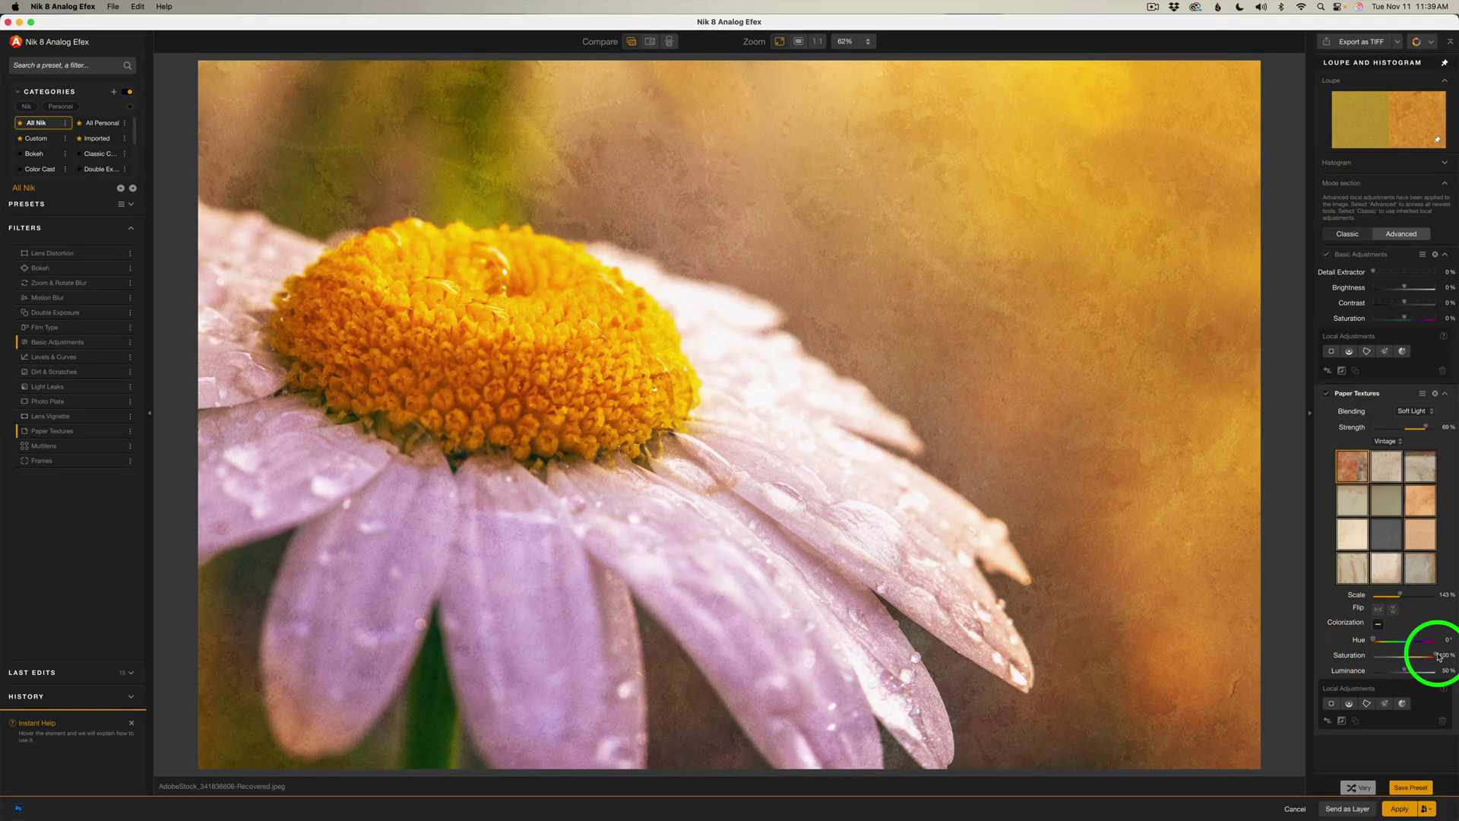
{"action": "mouse_move", "coordinate": [1437, 656]}
{"action": "left_mouse_down"}
{"action": "mouse_move", "coordinate": [1344, 651]}
{"action": "mouse_move", "coordinate": [1410, 657]}
{"action": "left_mouse_up"}
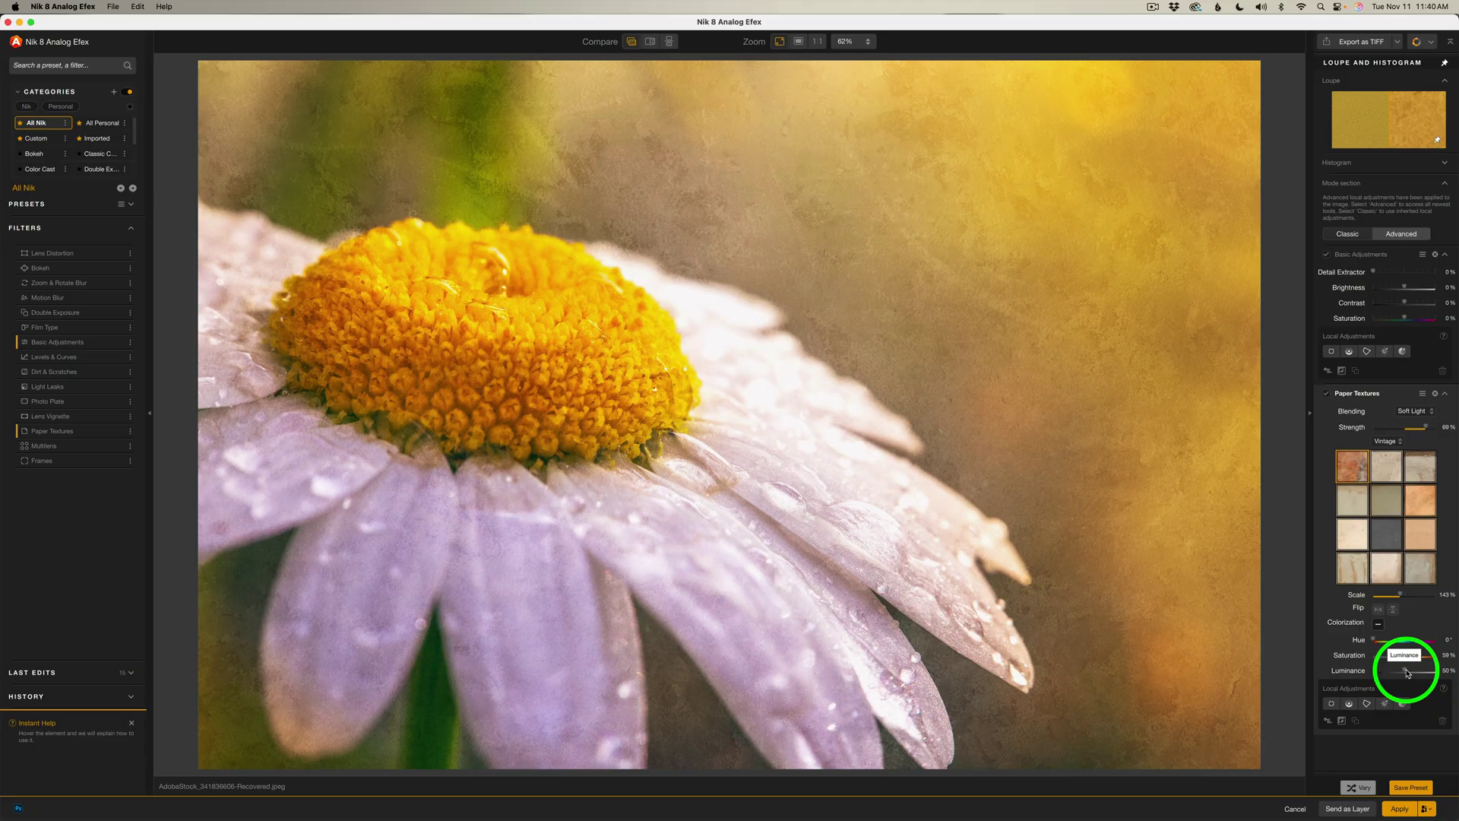
{"action": "mouse_move", "coordinate": [1407, 672]}
{"action": "left_mouse_down"}
{"action": "mouse_move", "coordinate": [1435, 673]}
{"action": "mouse_move", "coordinate": [1375, 672]}
{"action": "mouse_move", "coordinate": [1416, 675]}
{"action": "mouse_move", "coordinate": [1395, 674]}
{"action": "left_mouse_up"}
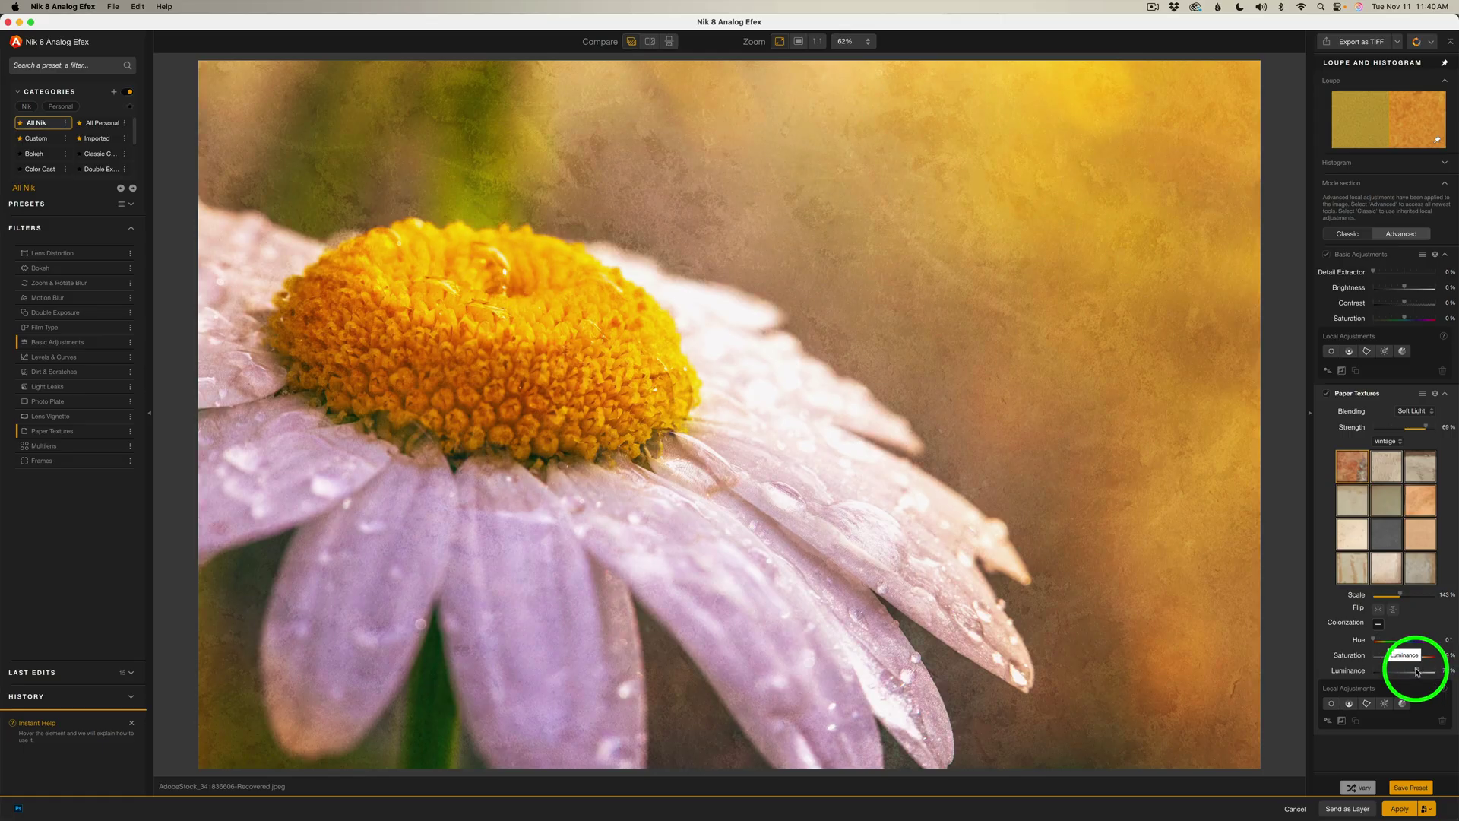
{"action": "left_click", "coordinate": [1418, 672]}
{"action": "mouse_move", "coordinate": [1420, 672]}
{"action": "left_mouse_down"}
{"action": "mouse_move", "coordinate": [1392, 672]}
{"action": "mouse_move", "coordinate": [1415, 672]}
{"action": "left_mouse_up"}
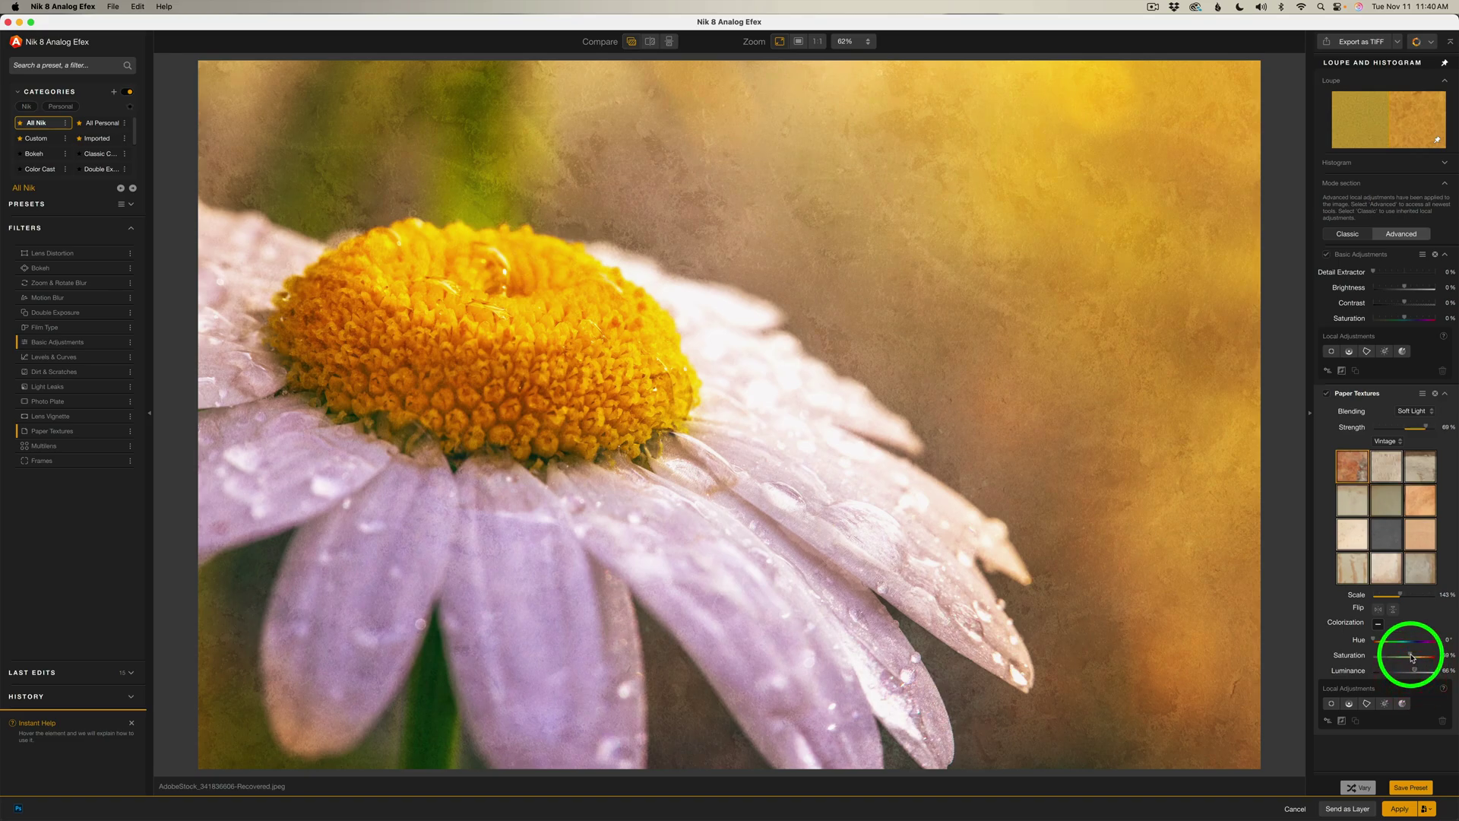
{"action": "left_click", "coordinate": [1379, 625]}
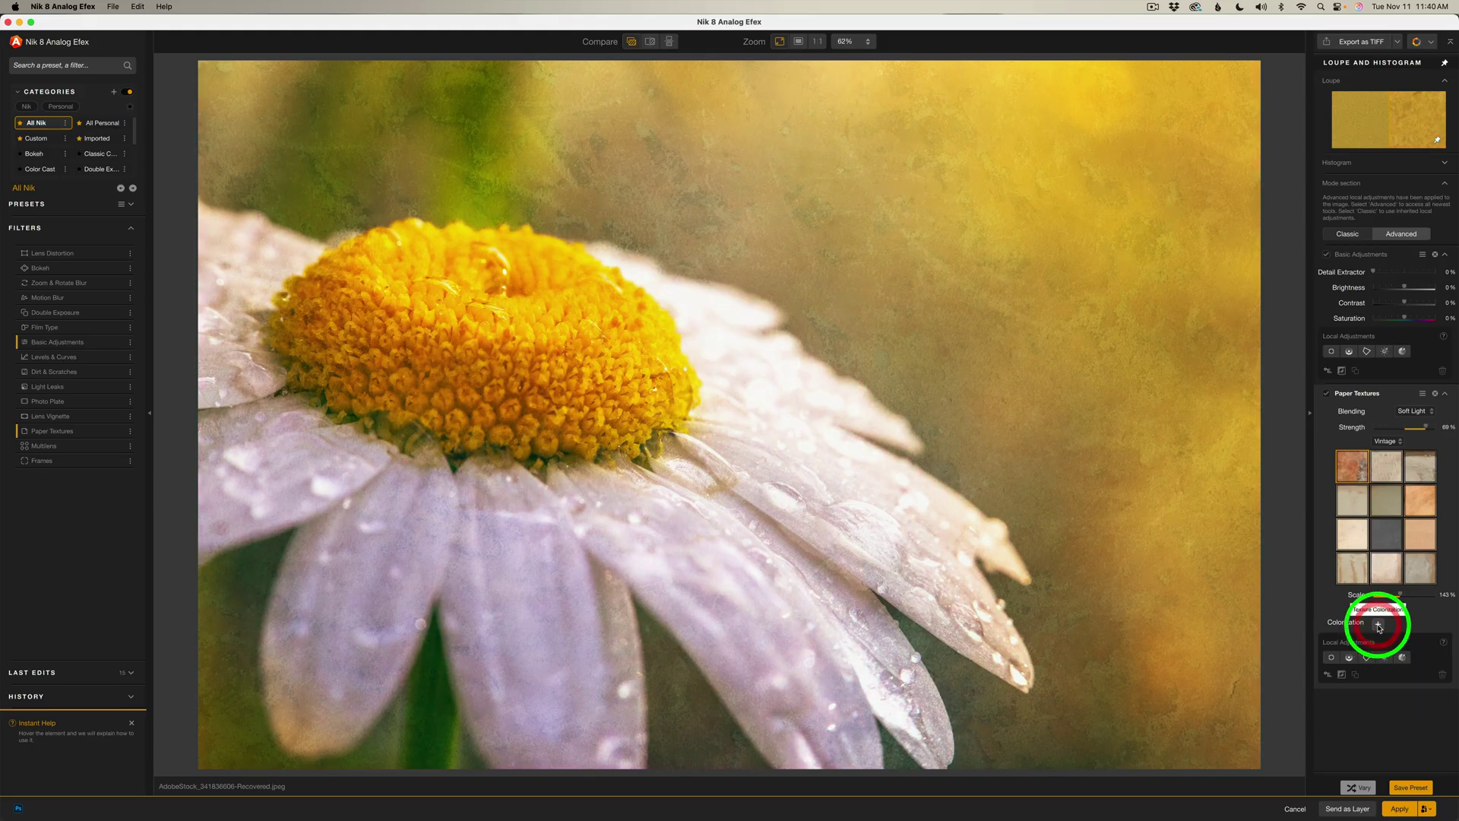
{"action": "left_click", "coordinate": [1378, 624]}
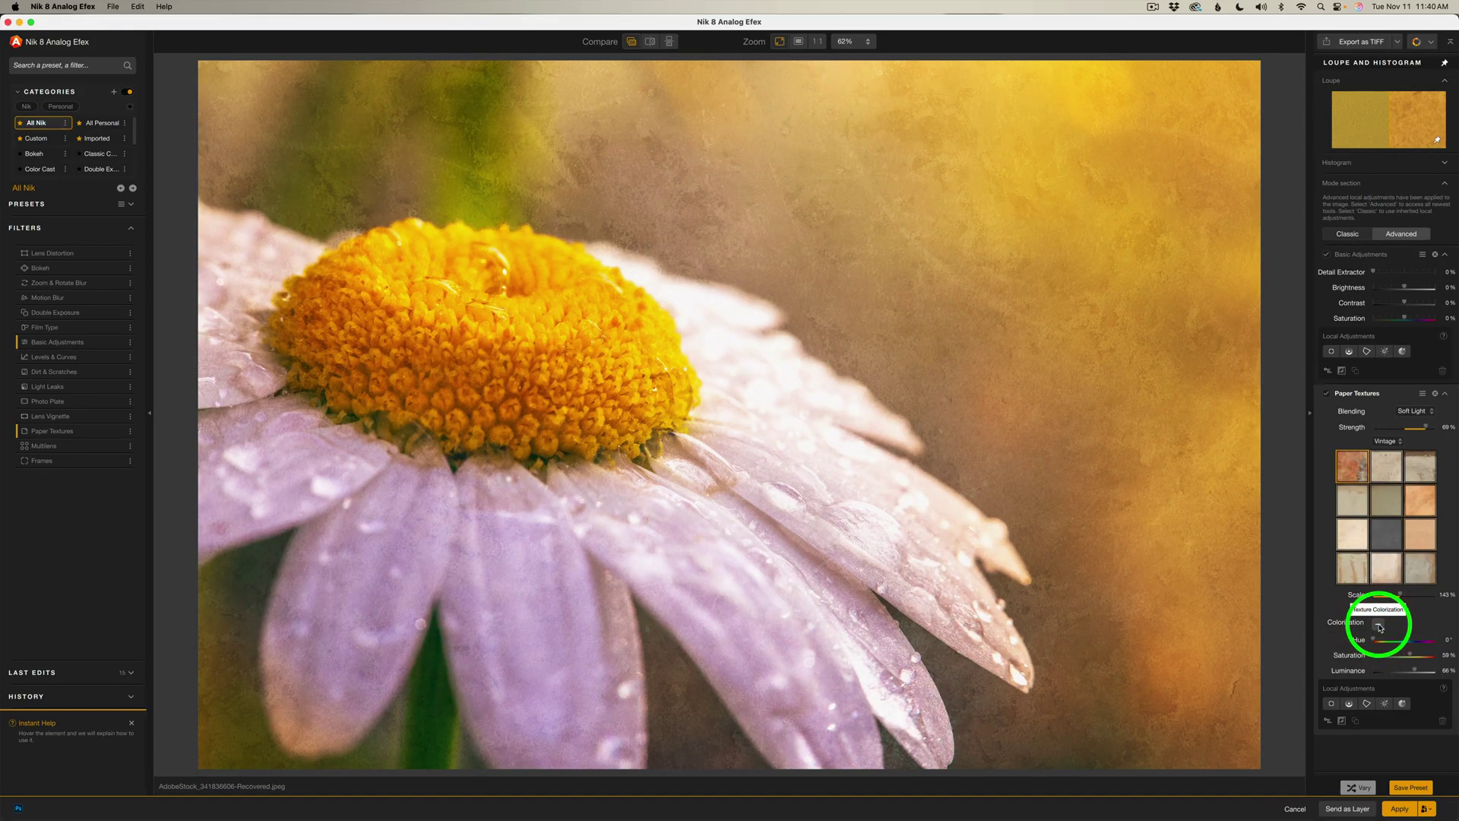
{"action": "left_click", "coordinate": [1379, 626]}
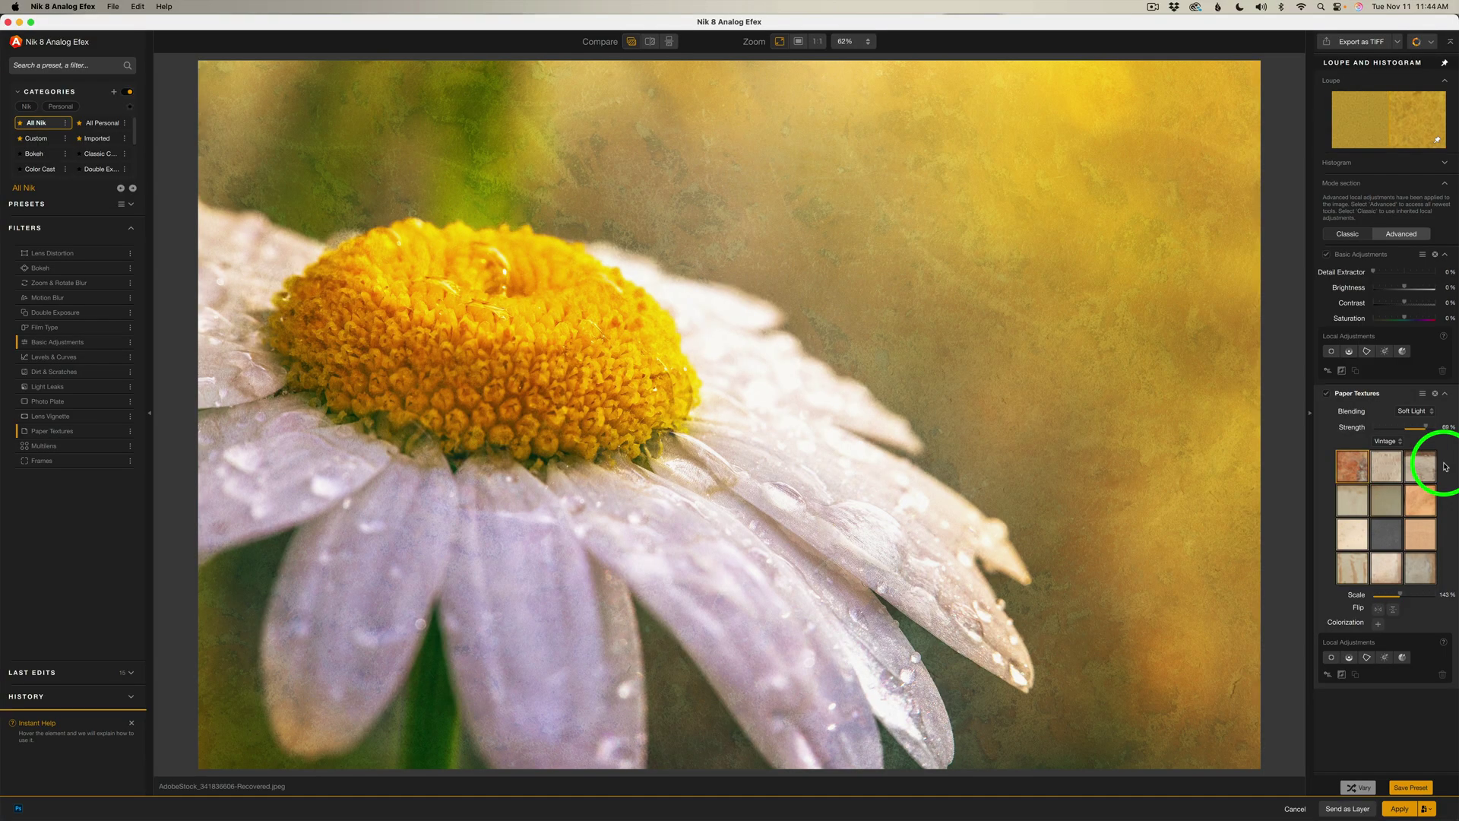
Try the second, third, second-row right and bottom-left Vintage textures.
{"action": "left_click", "coordinate": [1388, 467]}
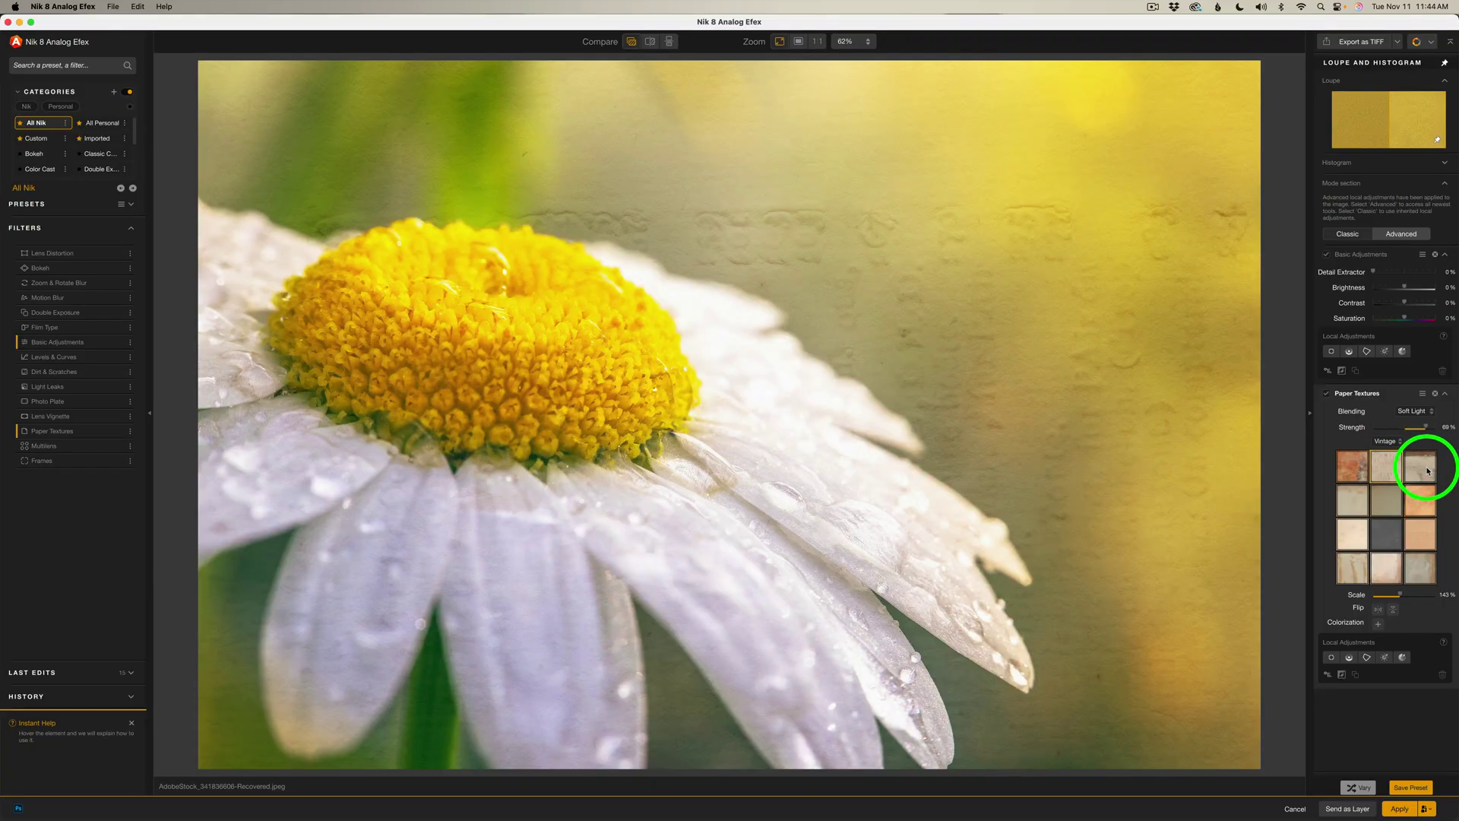
{"action": "left_click", "coordinate": [1420, 466]}
{"action": "left_click", "coordinate": [1424, 501]}
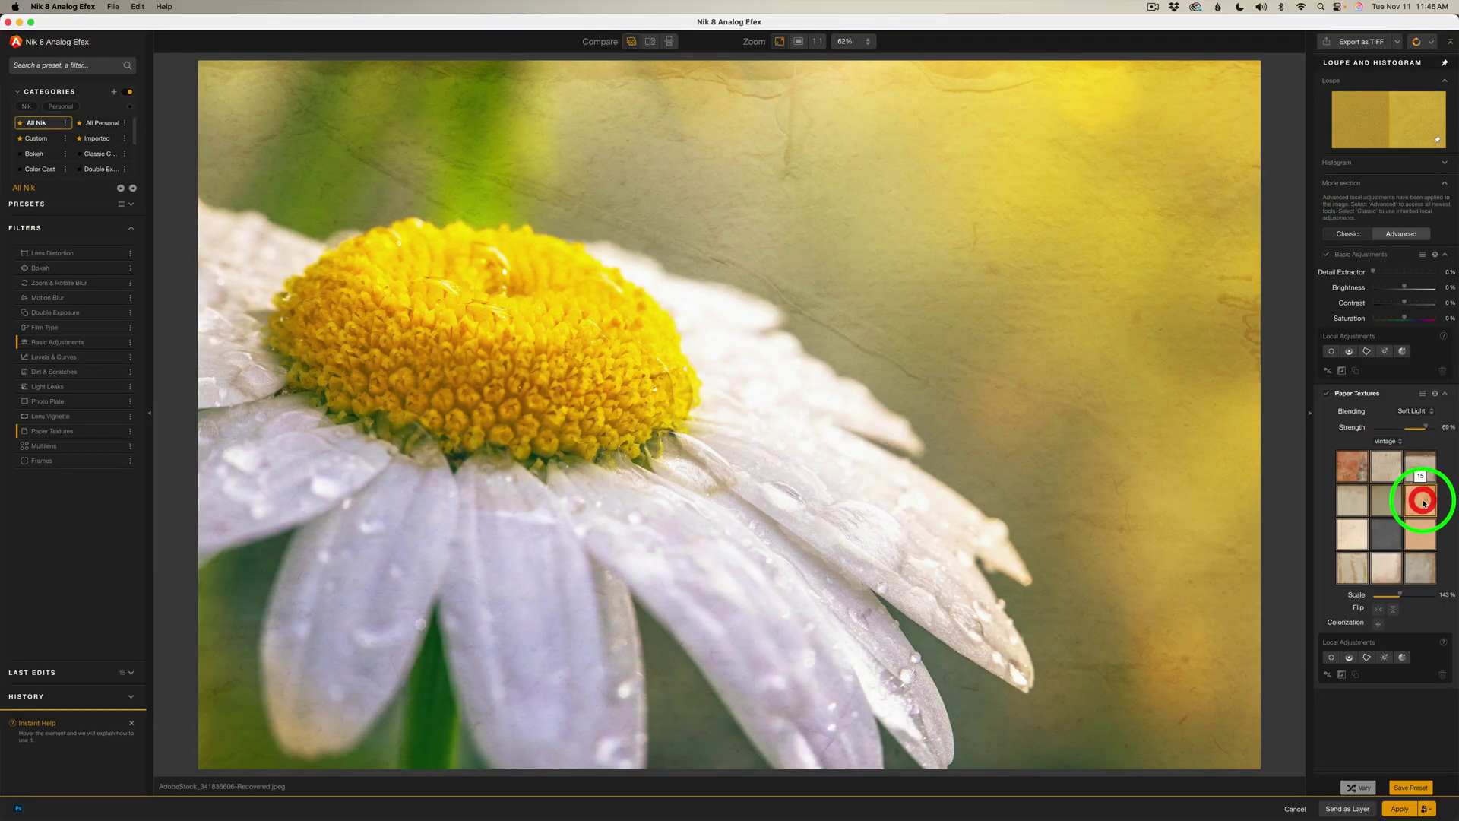
{"action": "left_click", "coordinate": [1357, 570]}
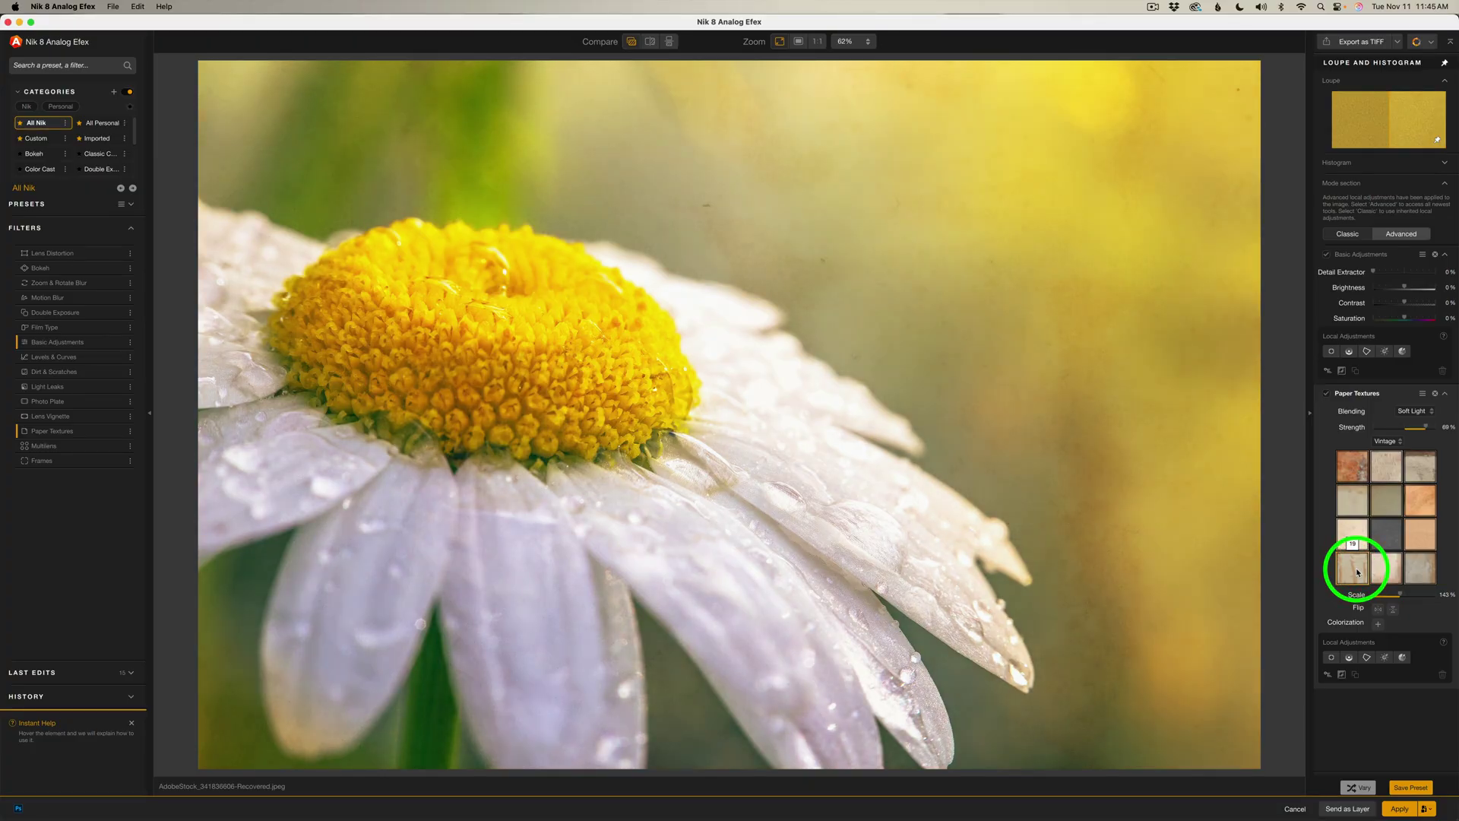
Switch to the Worn set, apply its crumpled-paper texture, and test Strength between 16% and 60%.
{"action": "left_click", "coordinate": [1402, 443]}
{"action": "left_click", "coordinate": [1388, 479]}
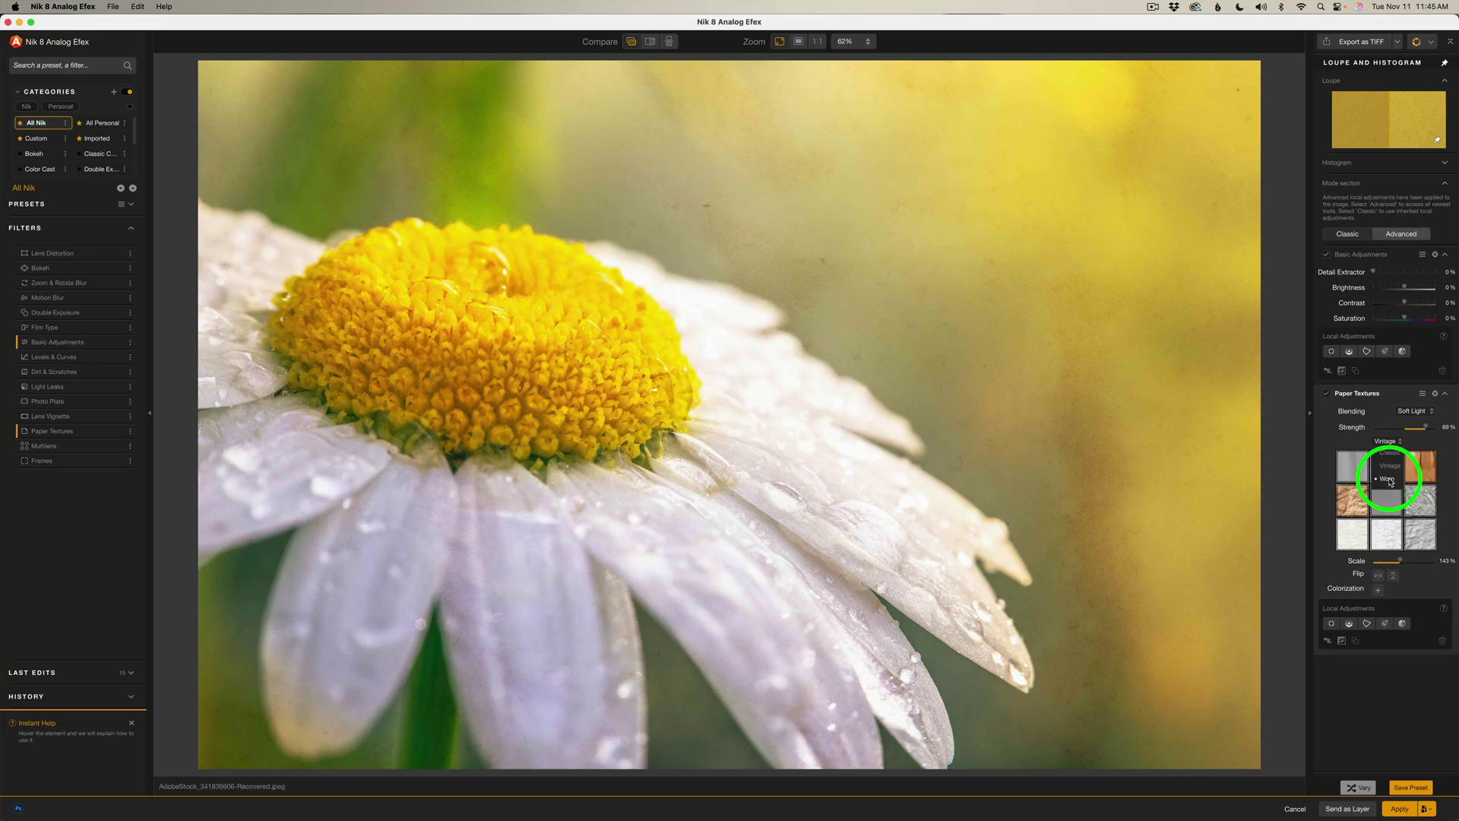
{"action": "left_click", "coordinate": [1354, 468]}
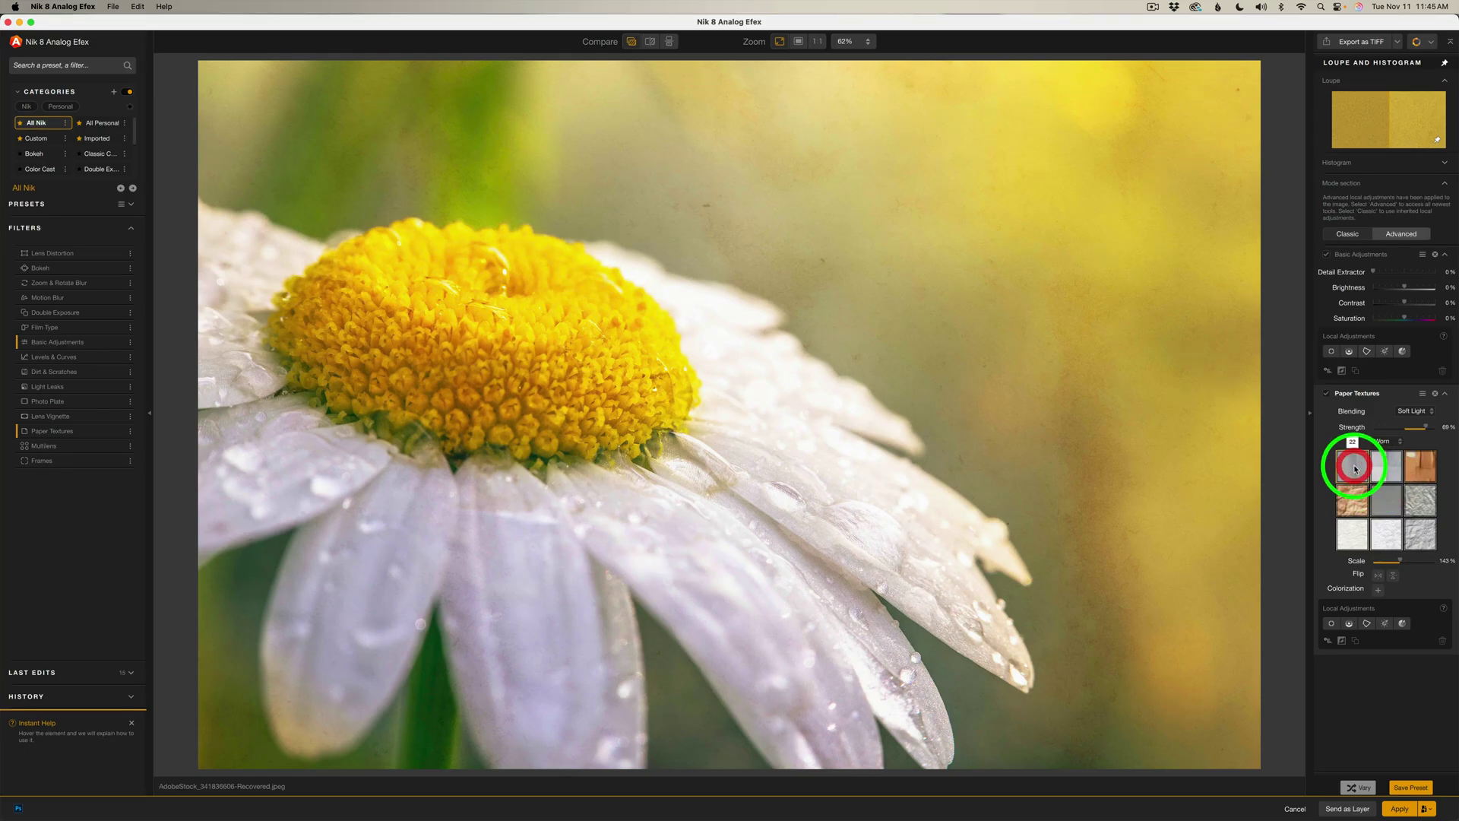
{"action": "left_click", "coordinate": [1357, 506]}
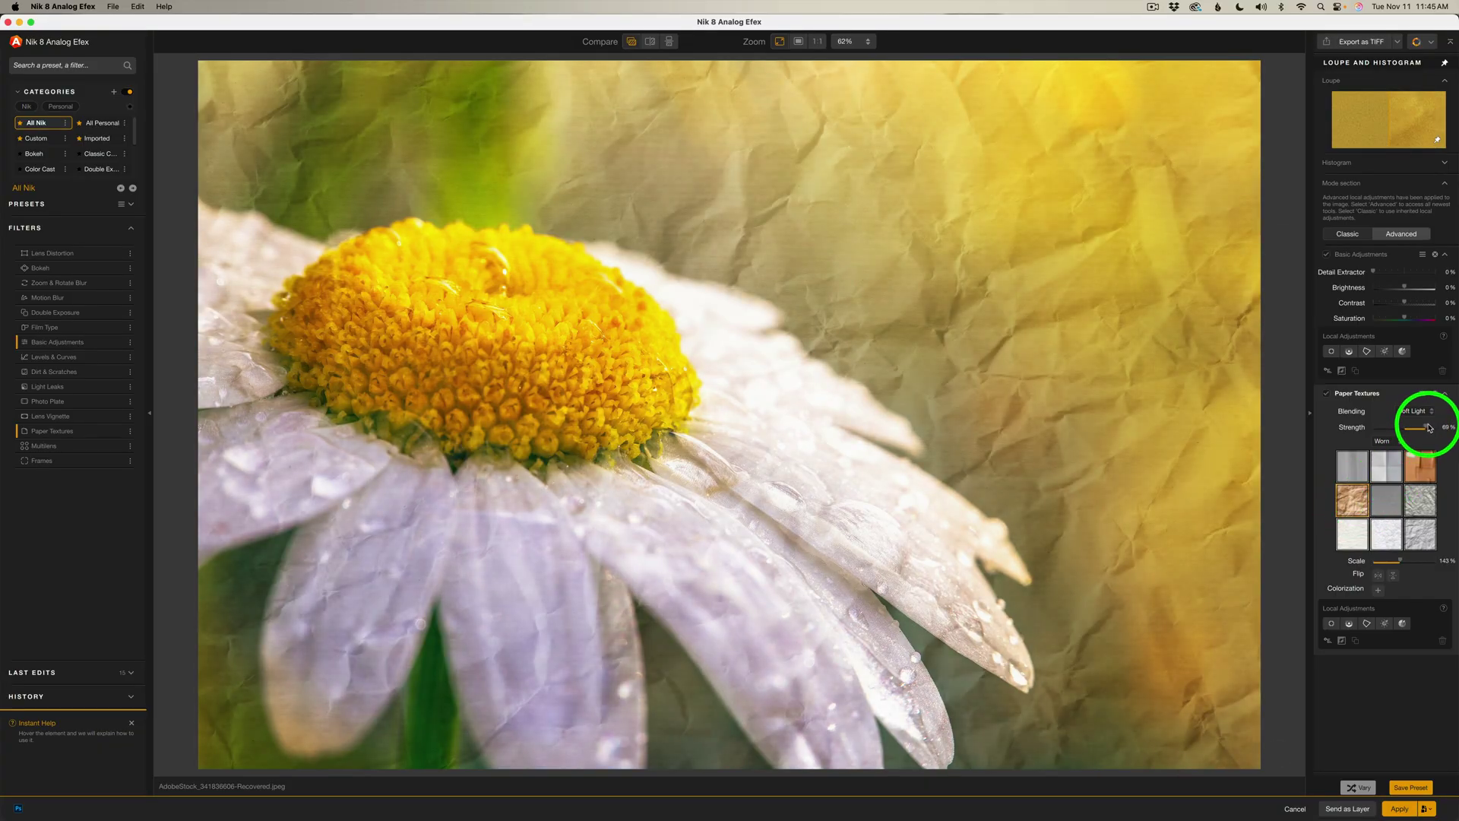
{"action": "left_click_drag", "start_coordinate": [1429, 428], "coordinate": [1409, 429]}
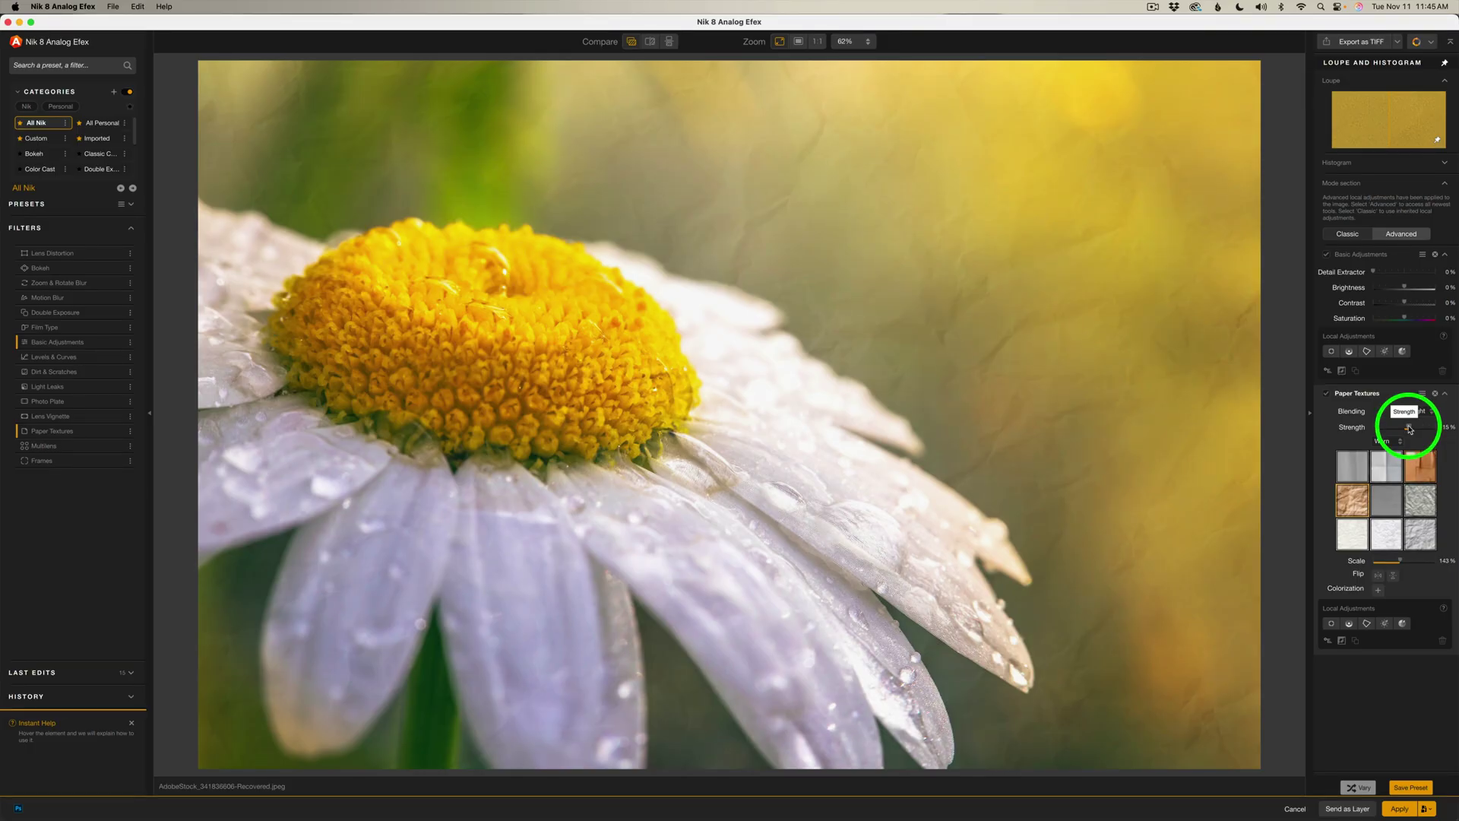
{"action": "left_click_drag", "start_coordinate": [1410, 429], "coordinate": [1422, 426]}
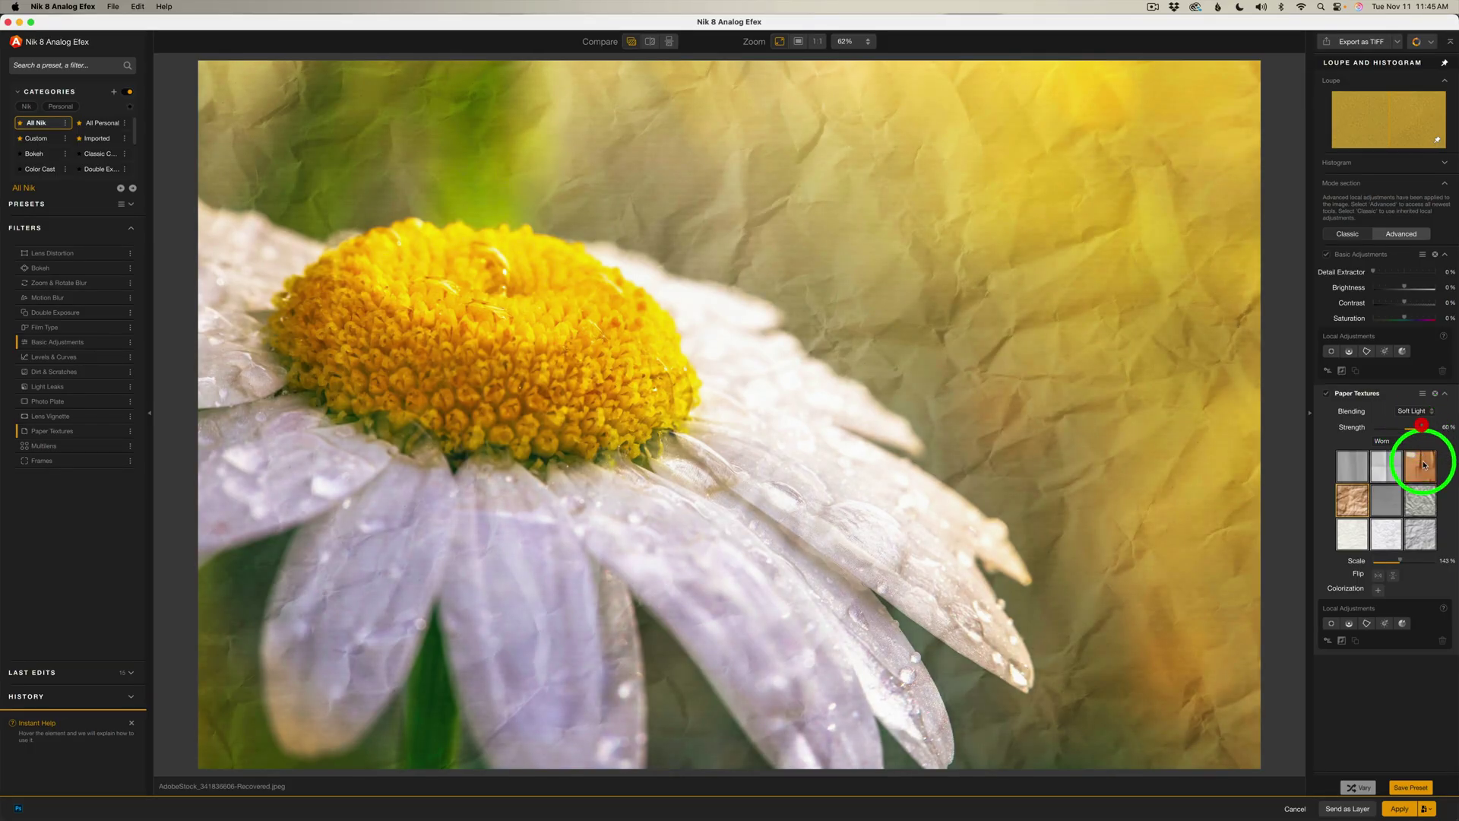
Apply the grey crumpled-paper Worn texture at about 31% strength.
{"action": "left_click", "coordinate": [1422, 536]}
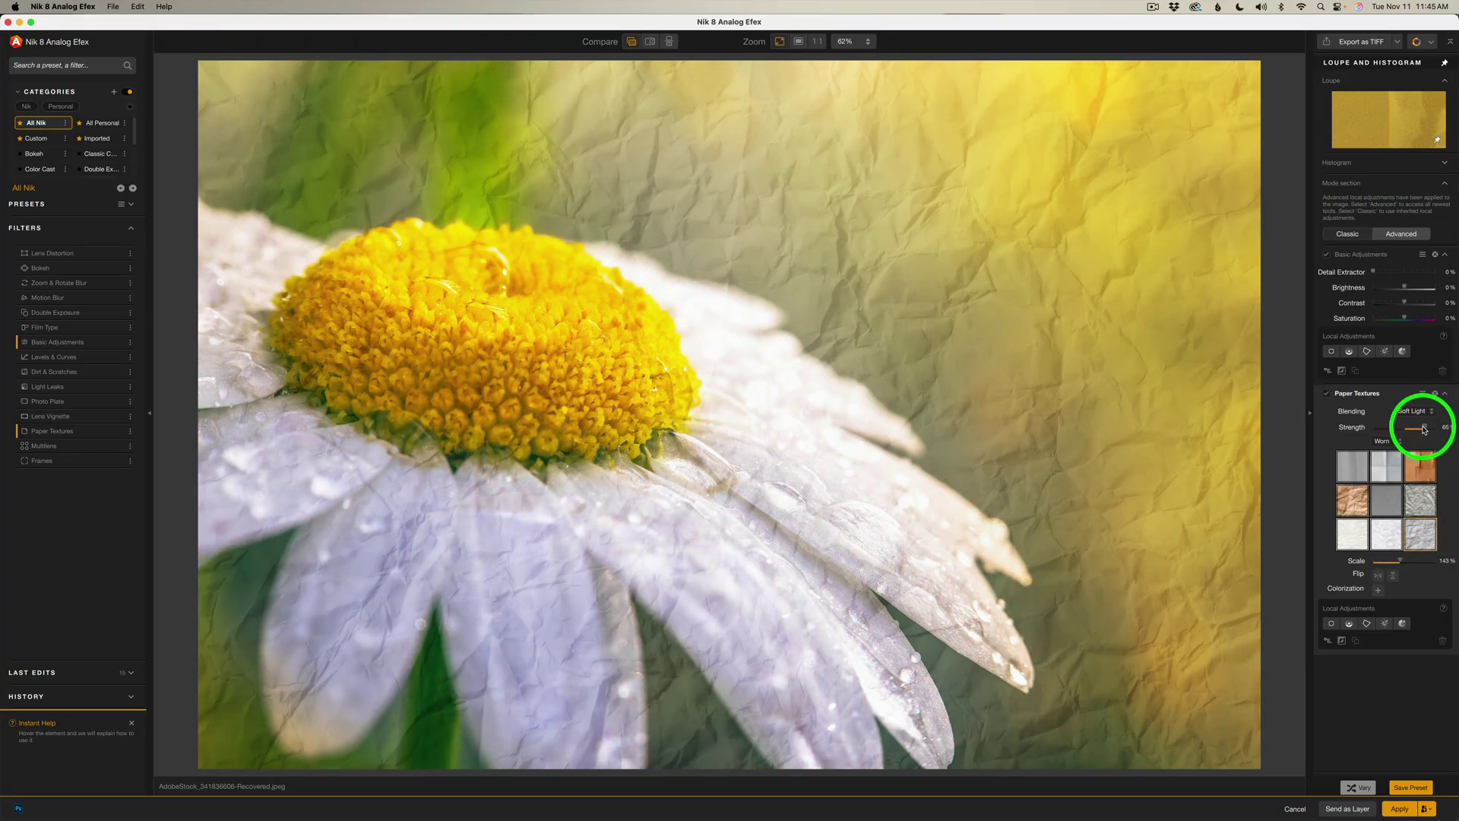
{"action": "left_click_drag", "start_coordinate": [1426, 429], "coordinate": [1412, 430]}
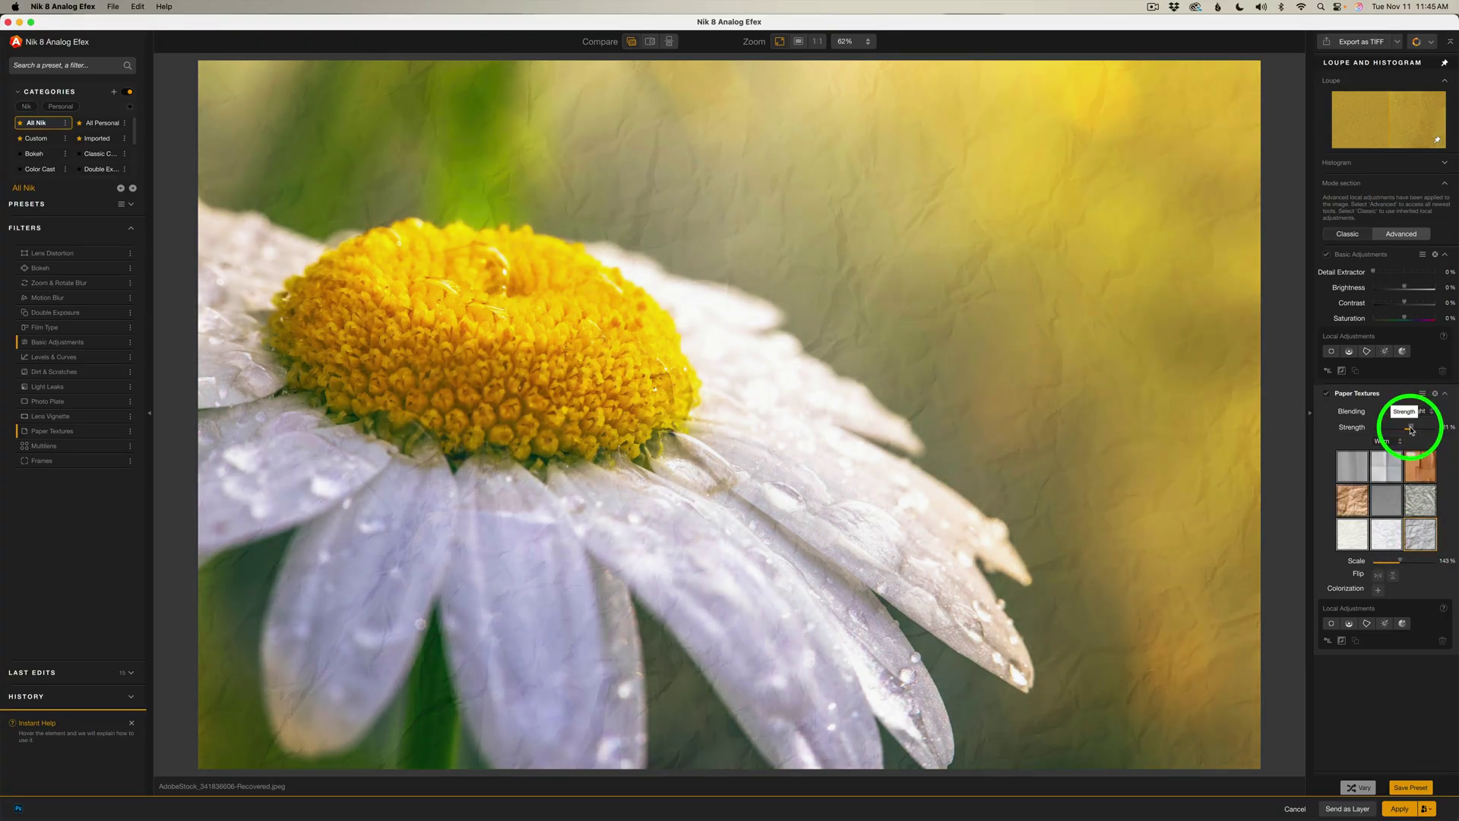
{"action": "mouse_move", "coordinate": [1412, 431]}
{"action": "left_mouse_down"}
{"action": "mouse_move", "coordinate": [1398, 429]}
{"action": "mouse_move", "coordinate": [1421, 431]}
{"action": "left_mouse_up"}
Reapply the first Vintage texture and raise its Strength to about 73%.
{"action": "left_click", "coordinate": [1381, 441]}
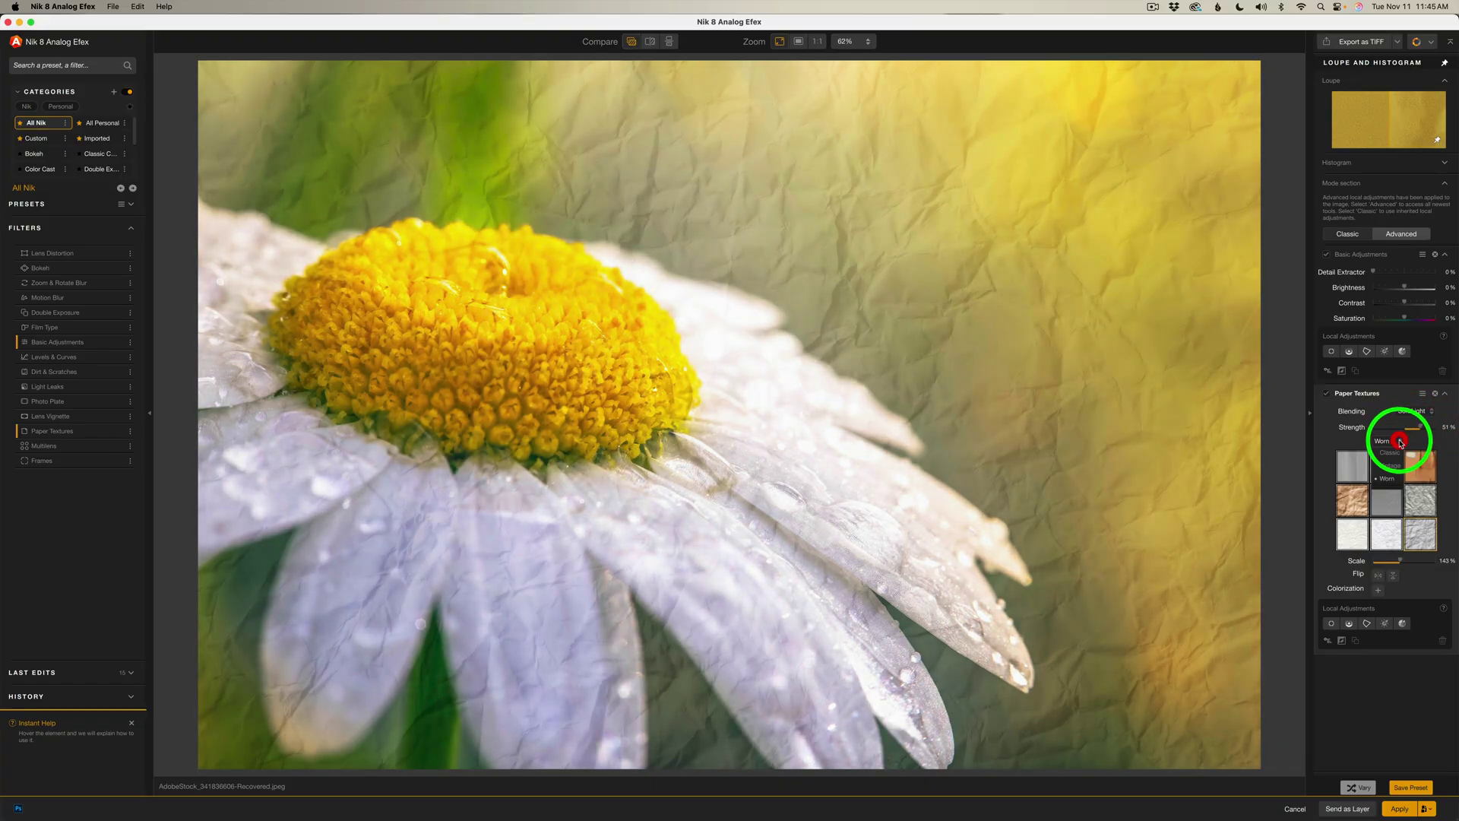
{"action": "left_click", "coordinate": [1397, 465]}
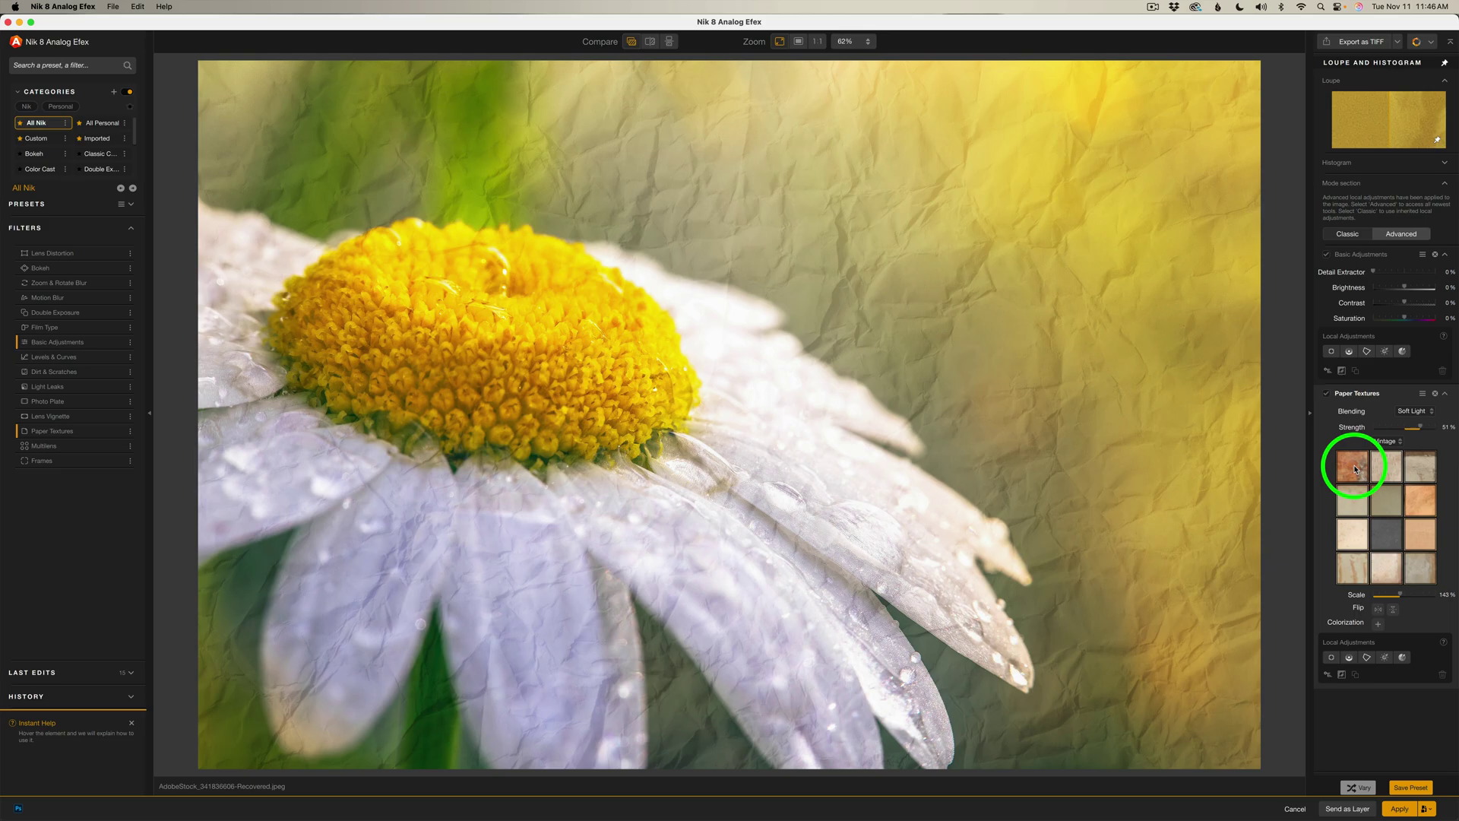
{"action": "left_click", "coordinate": [1354, 467]}
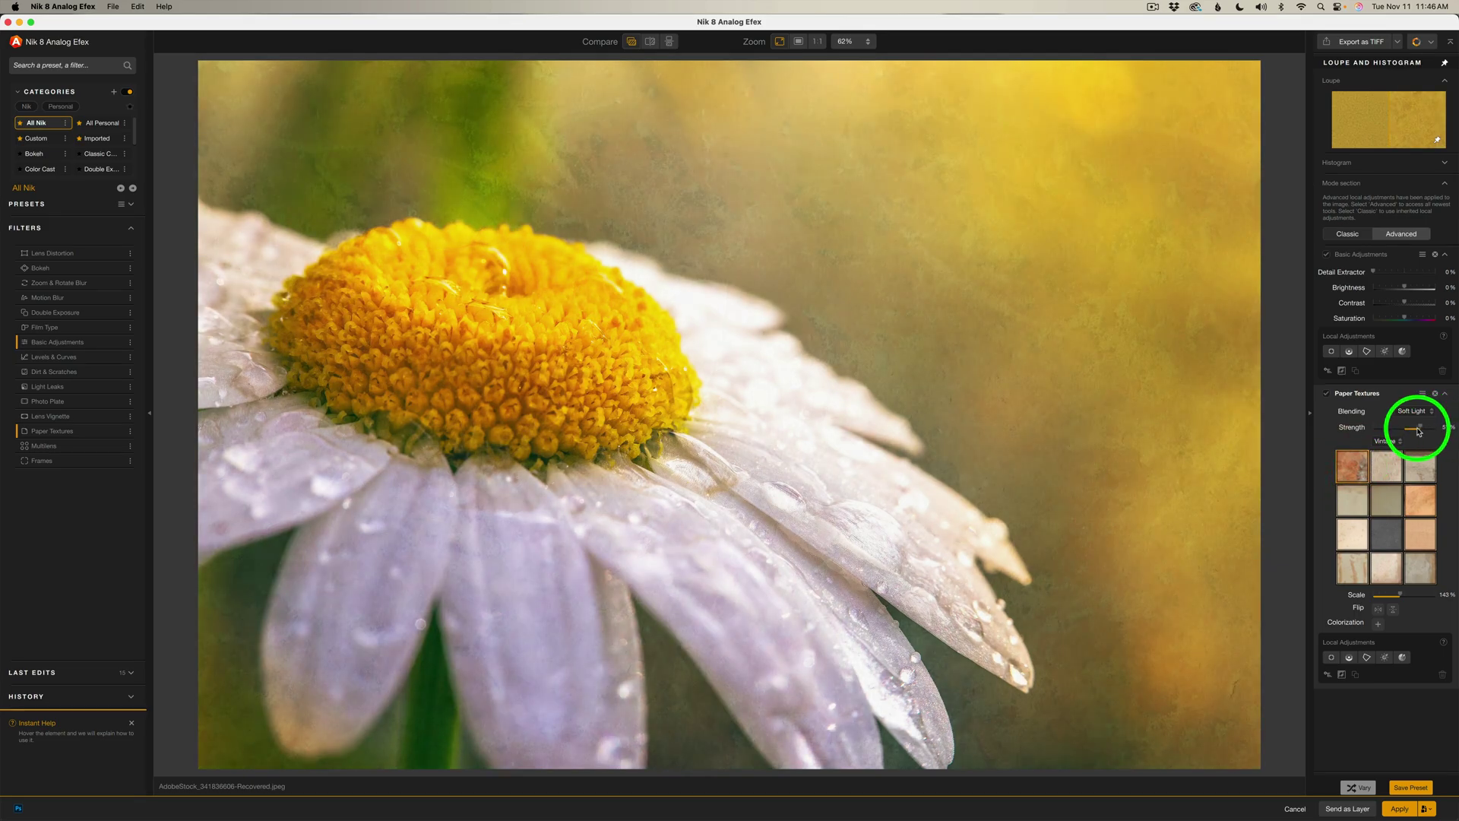
{"action": "left_click_drag", "start_coordinate": [1419, 431], "coordinate": [1421, 431]}
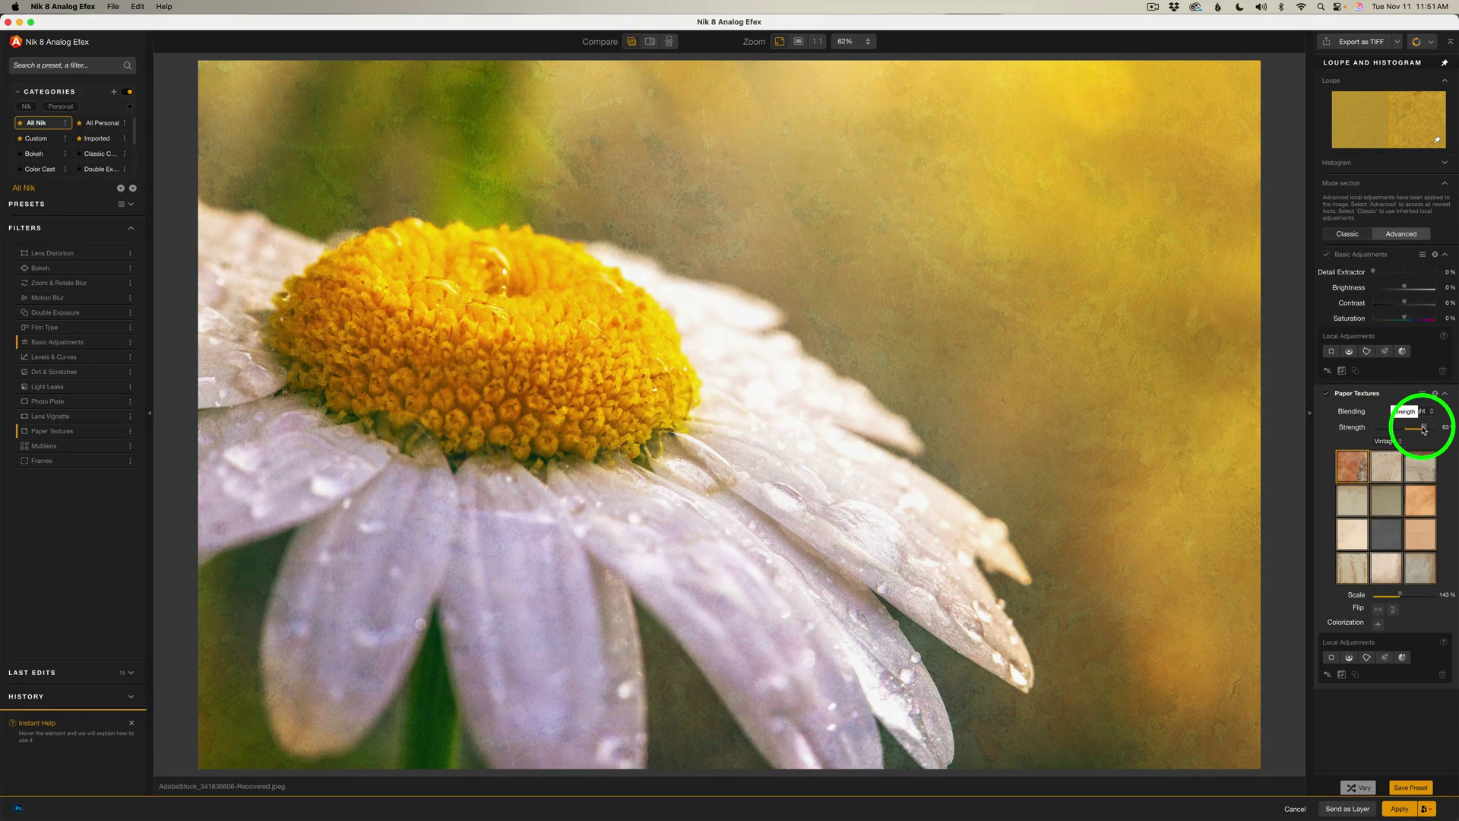
{"action": "left_click_drag", "start_coordinate": [1422, 430], "coordinate": [1426, 429]}
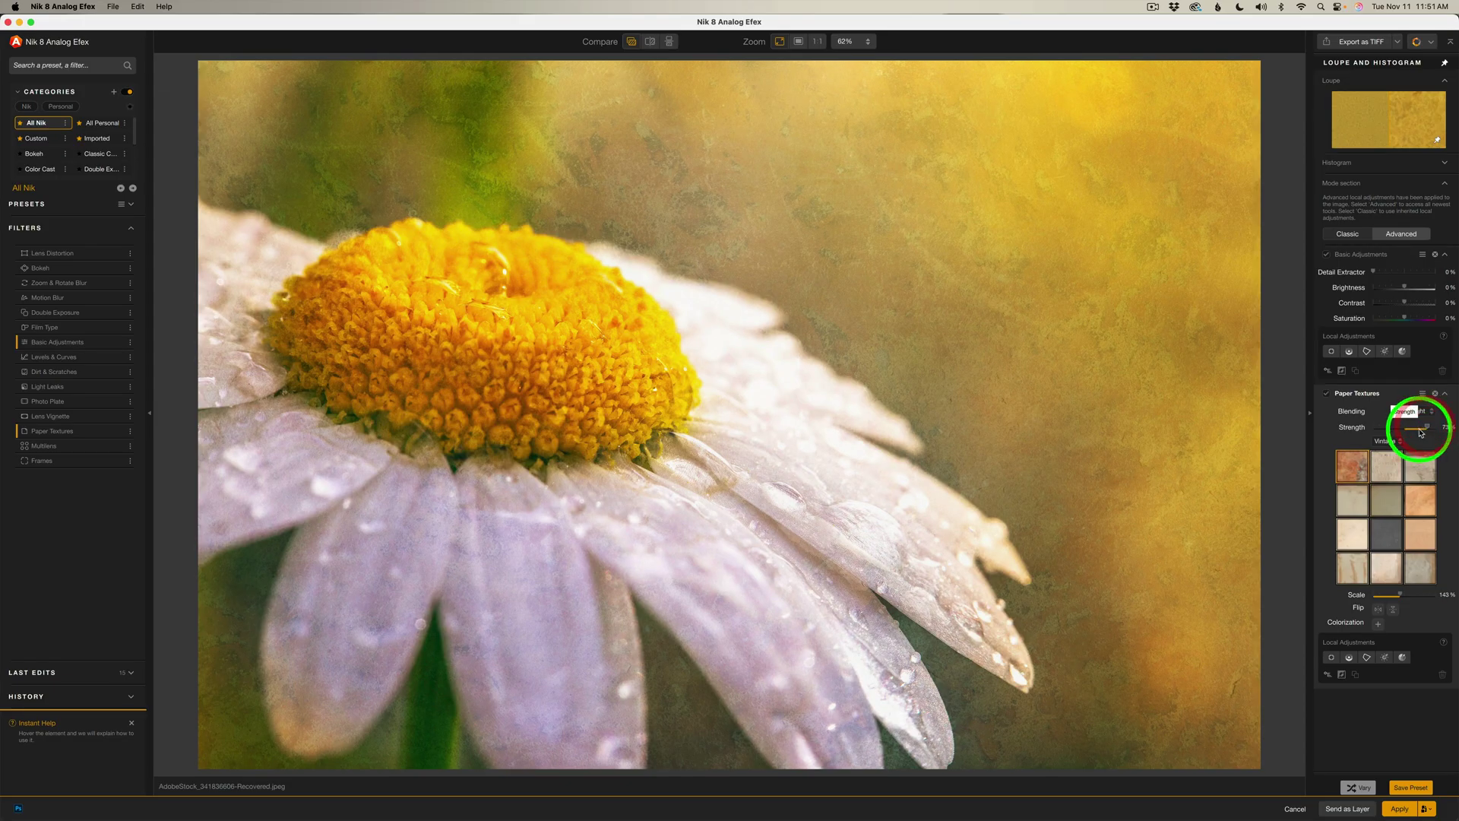
Compare before and after by toggling the texture, fine-tuning Strength to about 71%.
{"action": "left_click", "coordinate": [1327, 393]}
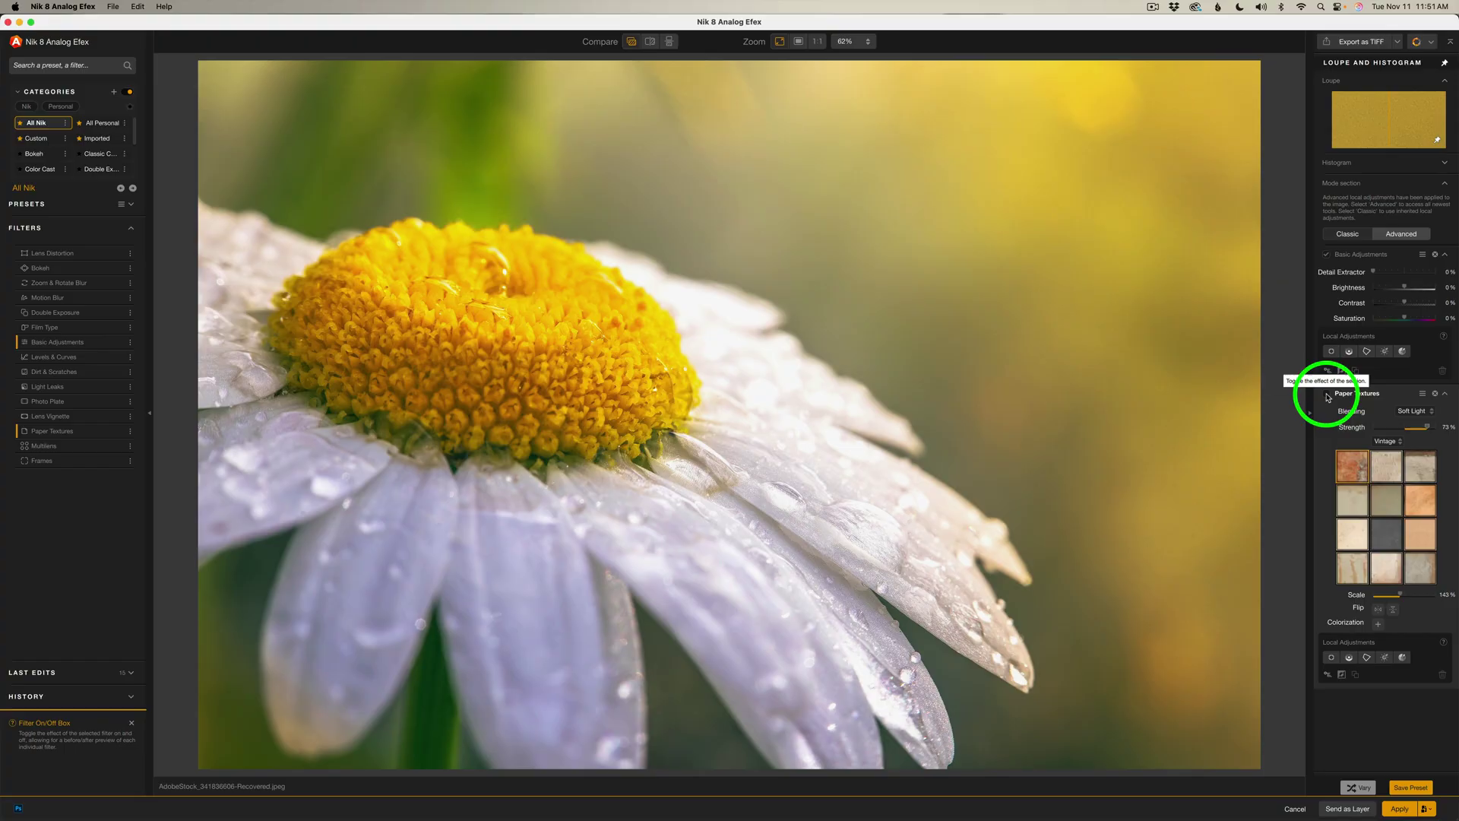
{"action": "left_click", "coordinate": [1327, 393]}
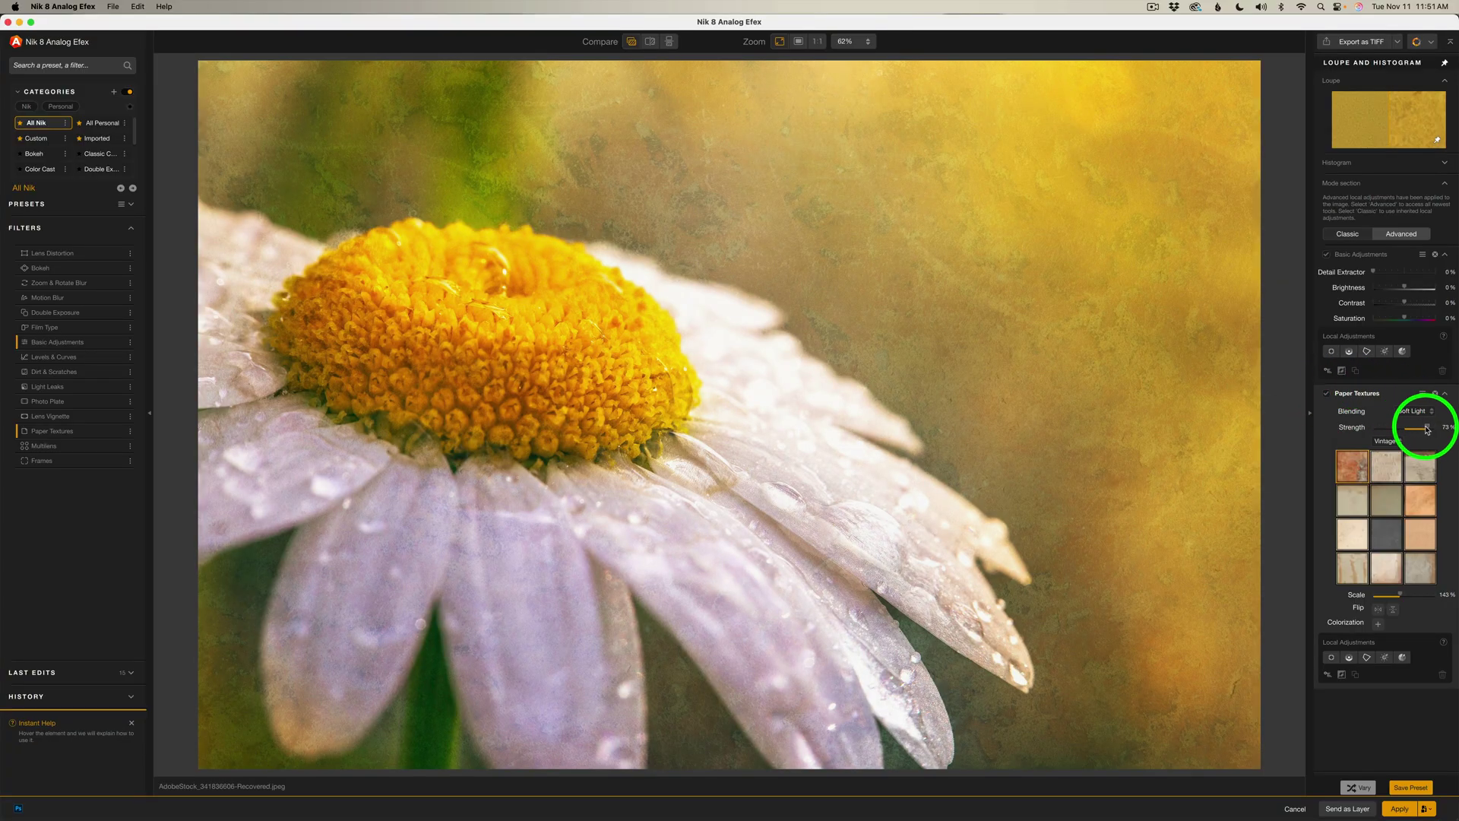
{"action": "left_click_drag", "start_coordinate": [1426, 426], "coordinate": [1426, 431]}
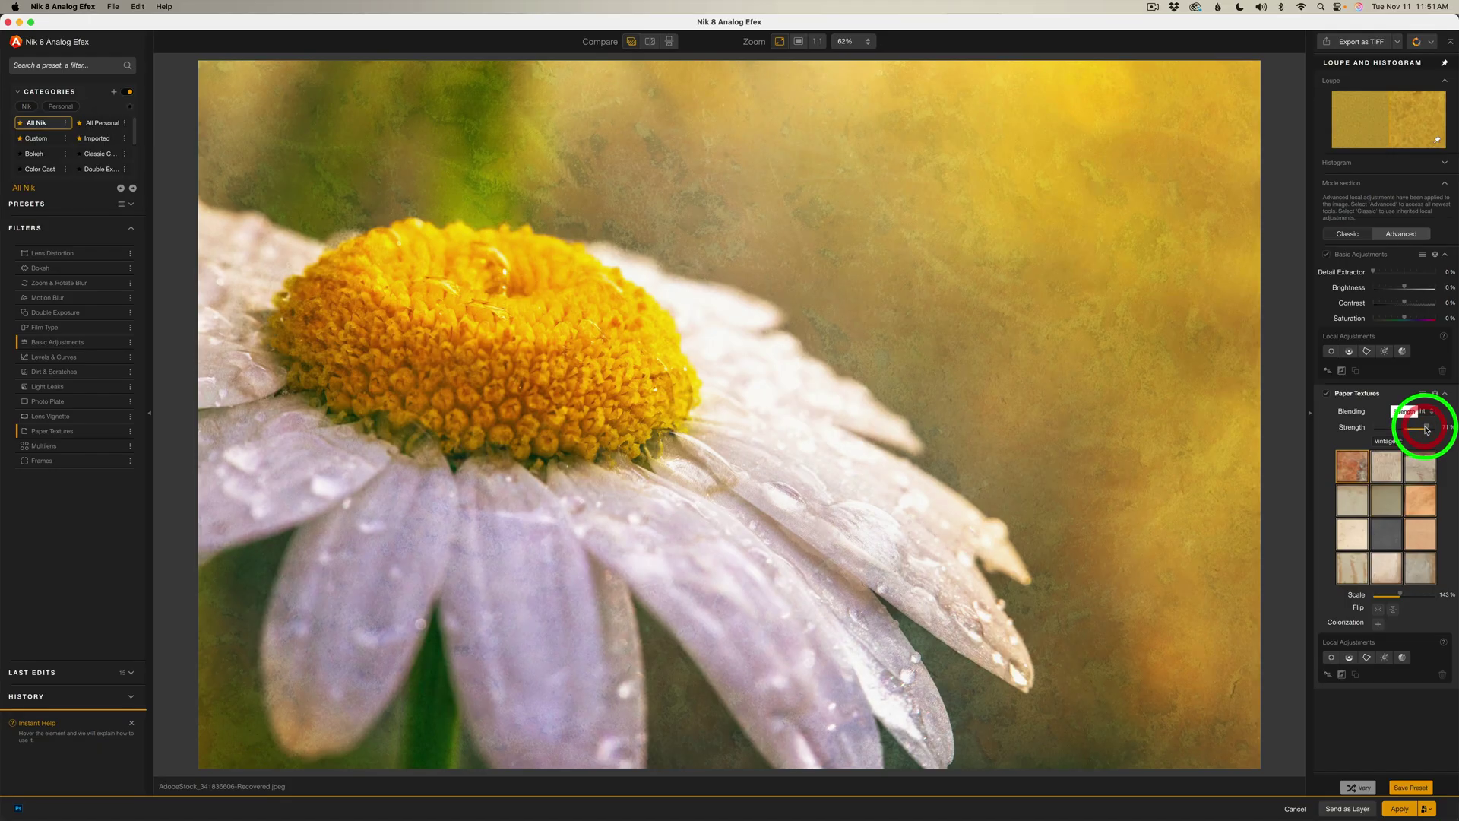
{"action": "left_click", "coordinate": [1327, 394]}
{"action": "left_click", "coordinate": [1327, 393]}
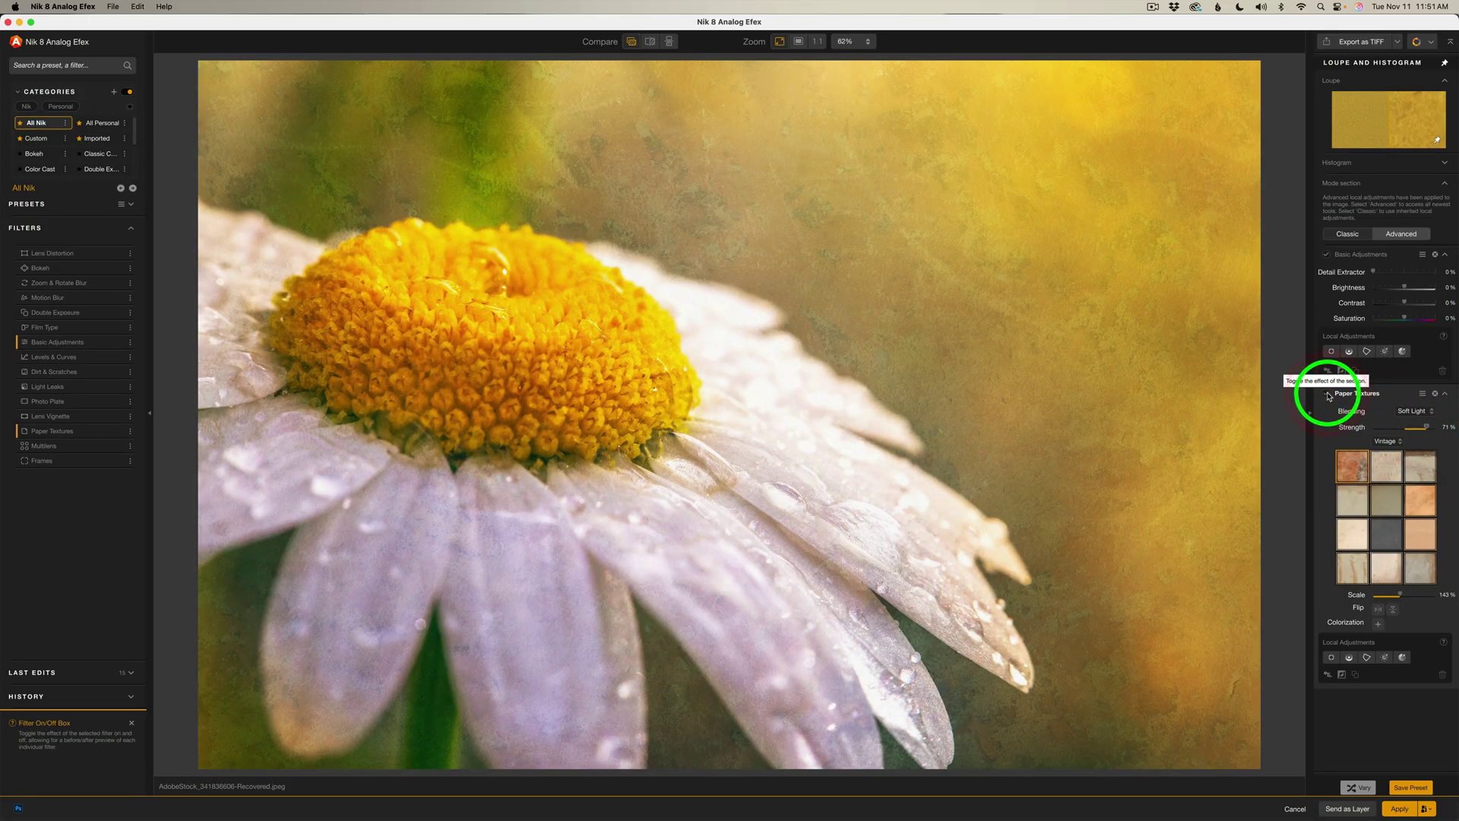